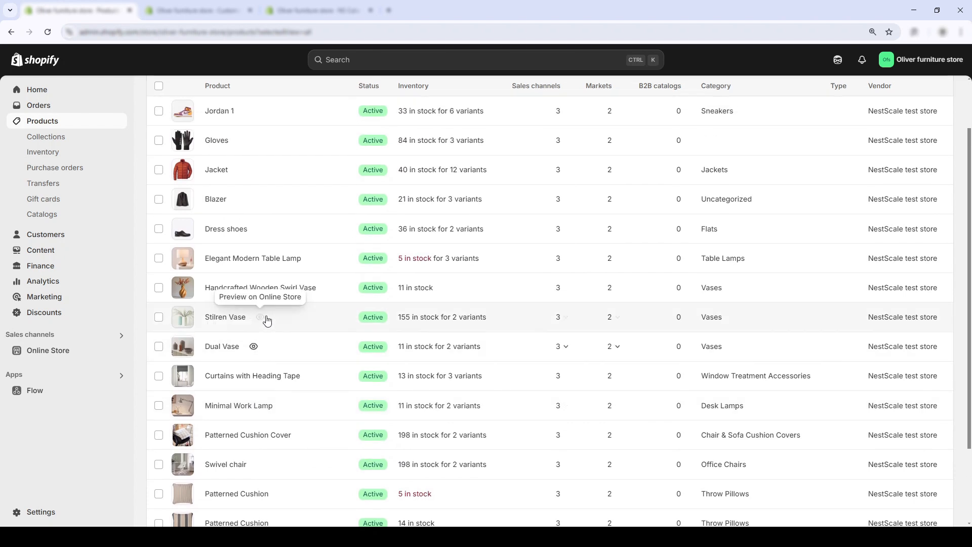
Open the Handcrafted Wooden Swirl Vase product and go to its Variants section.
left_click(301, 289)
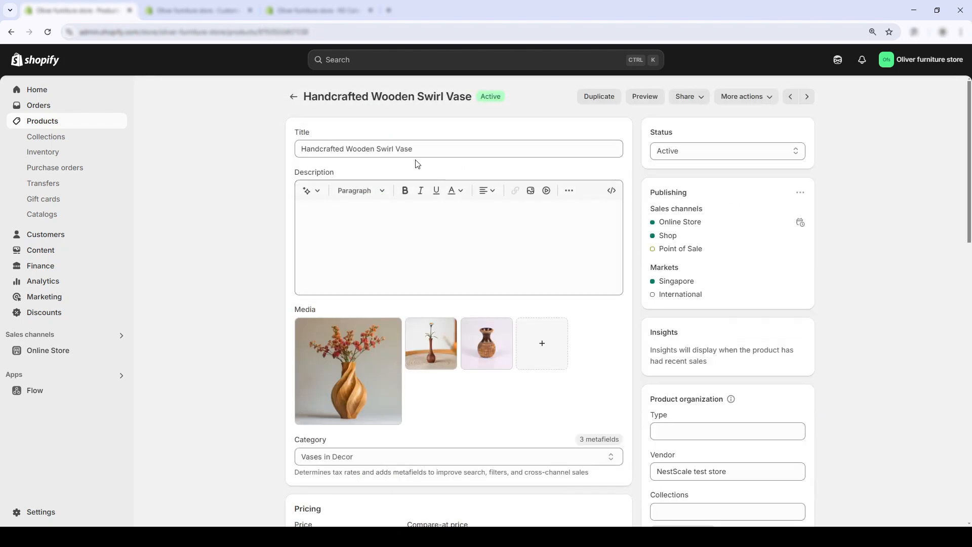
scroll(599, 269, "down", 3)
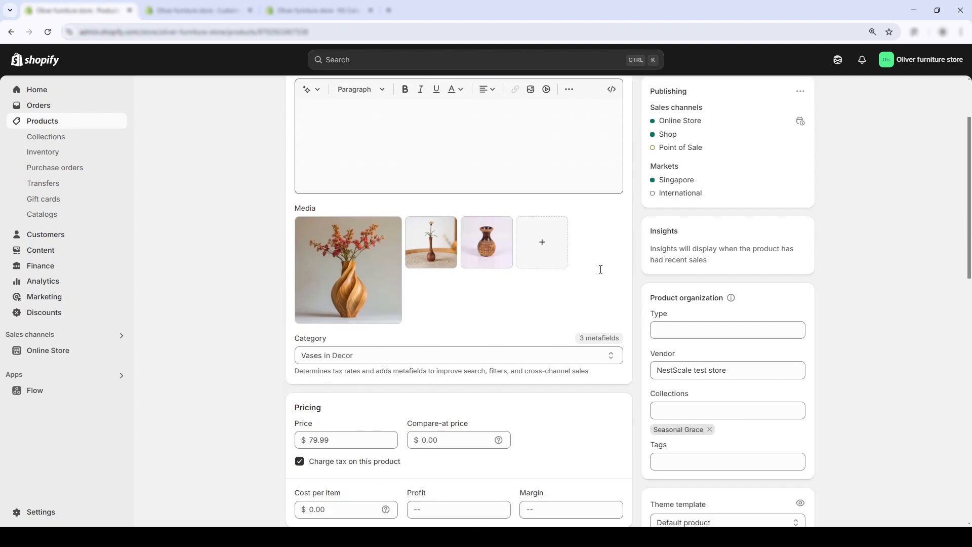
scroll(600, 269, "down", 7)
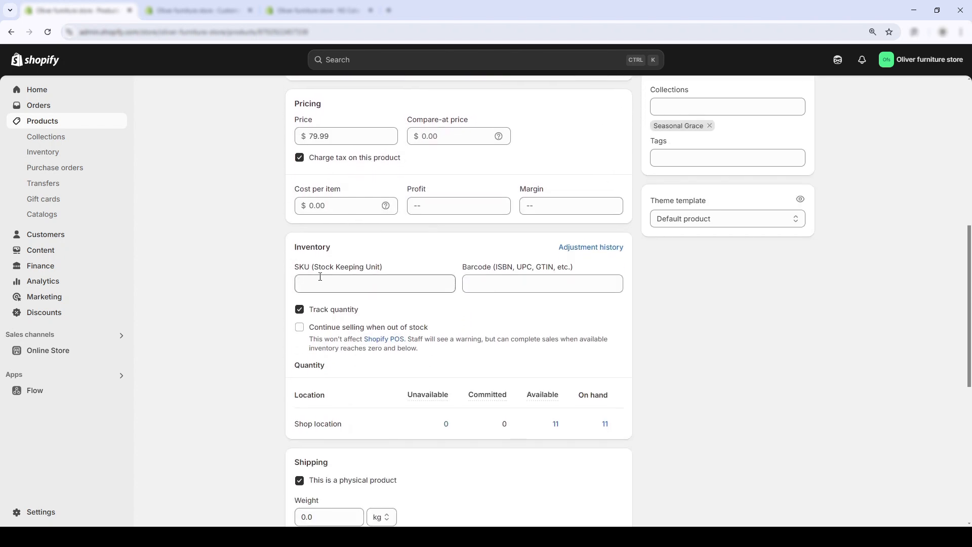
scroll(342, 312, "down", 1)
double_click(317, 329)
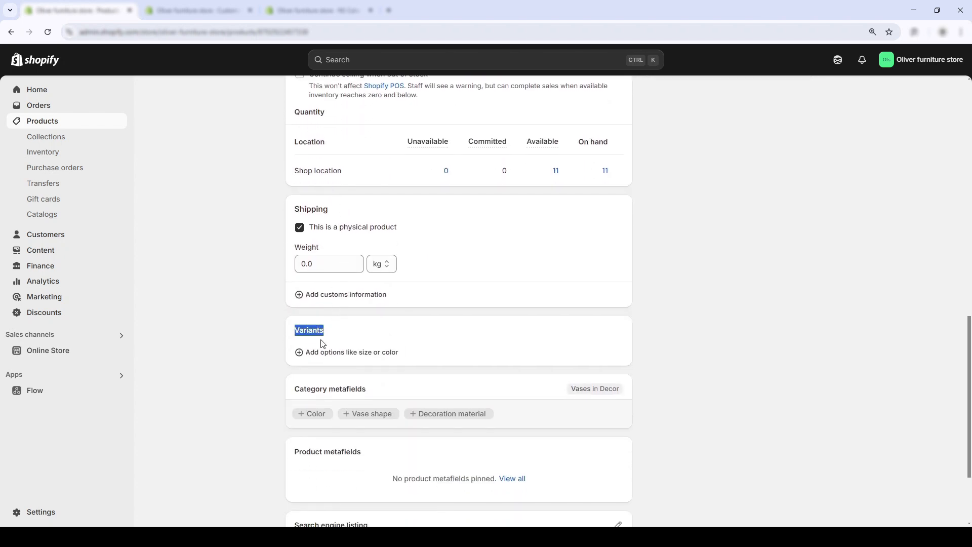
Create a custom variant option for the vase and name it "Vase shape".
left_click(345, 362)
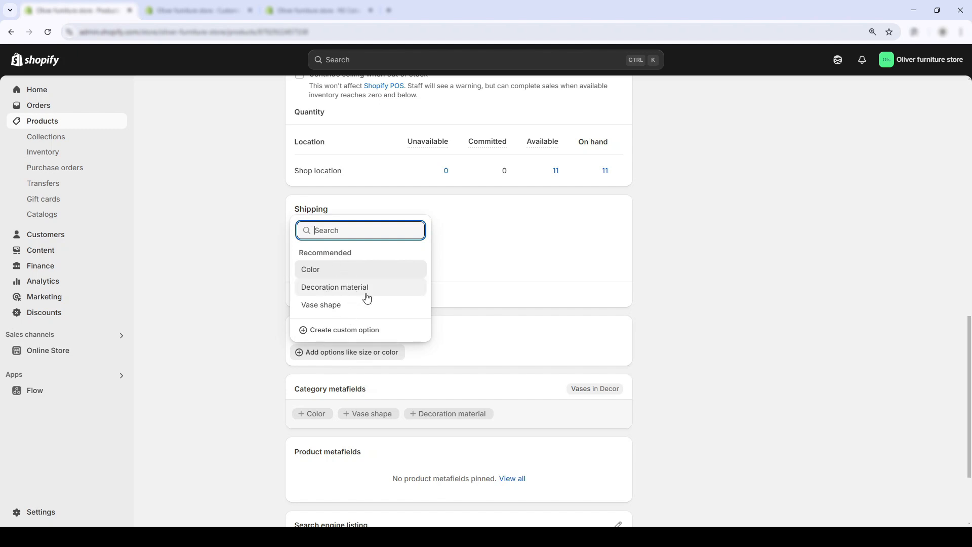
left_click(370, 332)
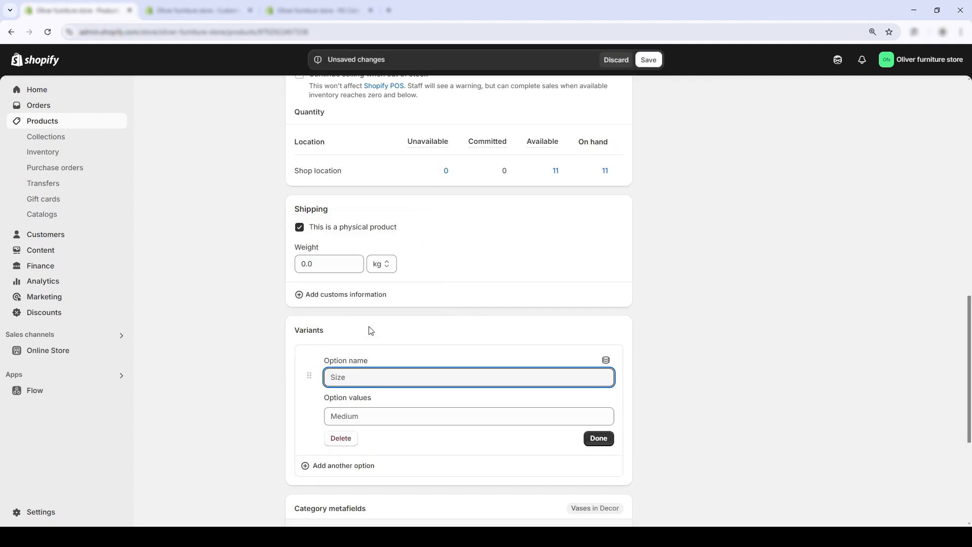
scroll(370, 331, "down", 2)
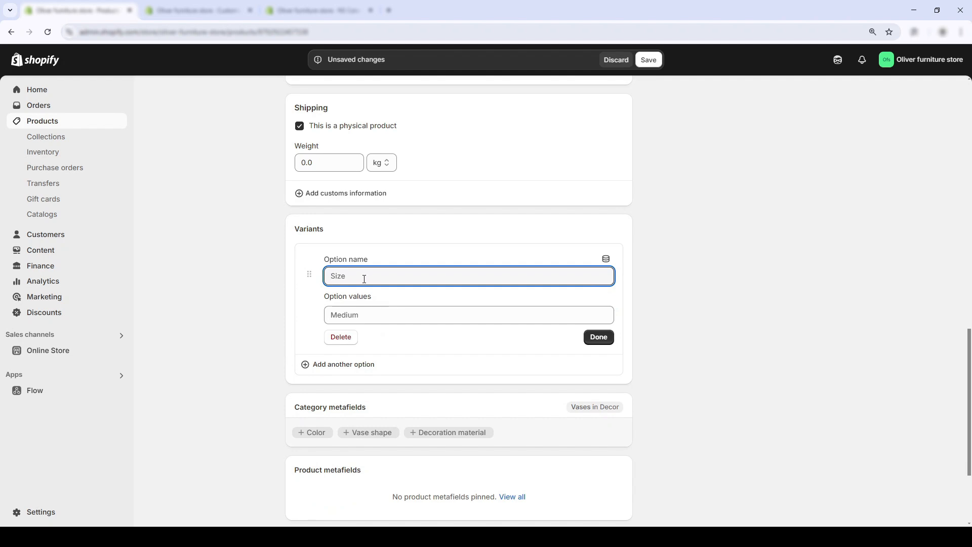
type("Vase shape")
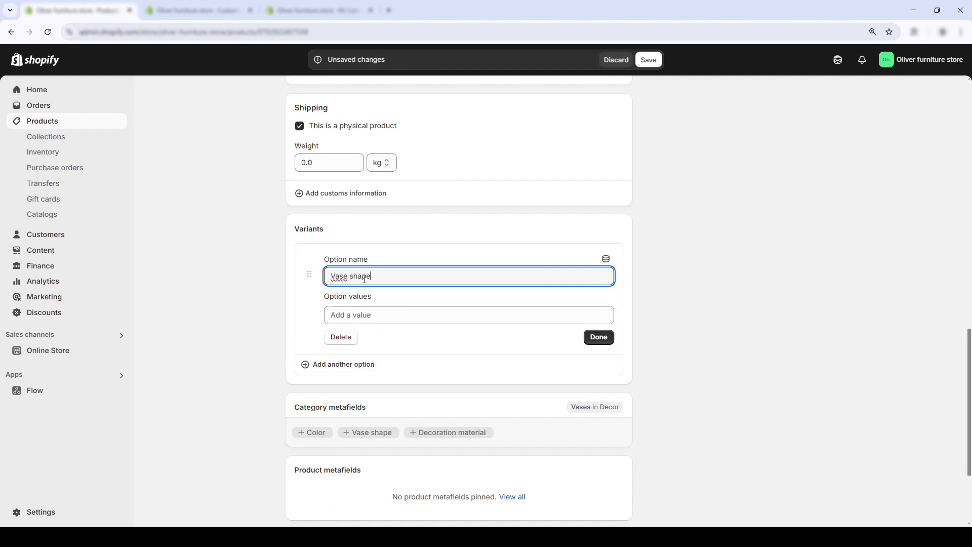
Give the Vase shape option the values Cylindrical, Turnip and Gourd, and finish editing the option.
left_click(365, 310)
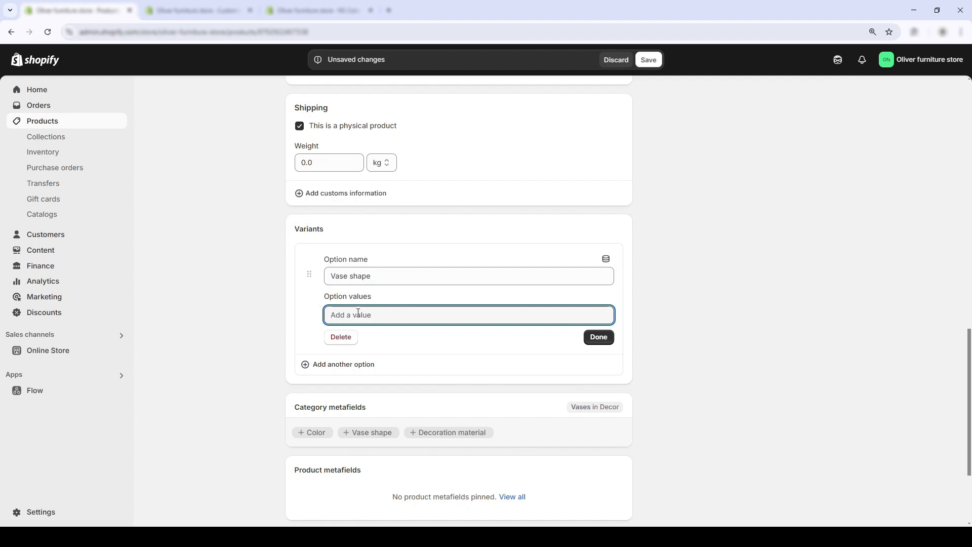
type("Cyl")
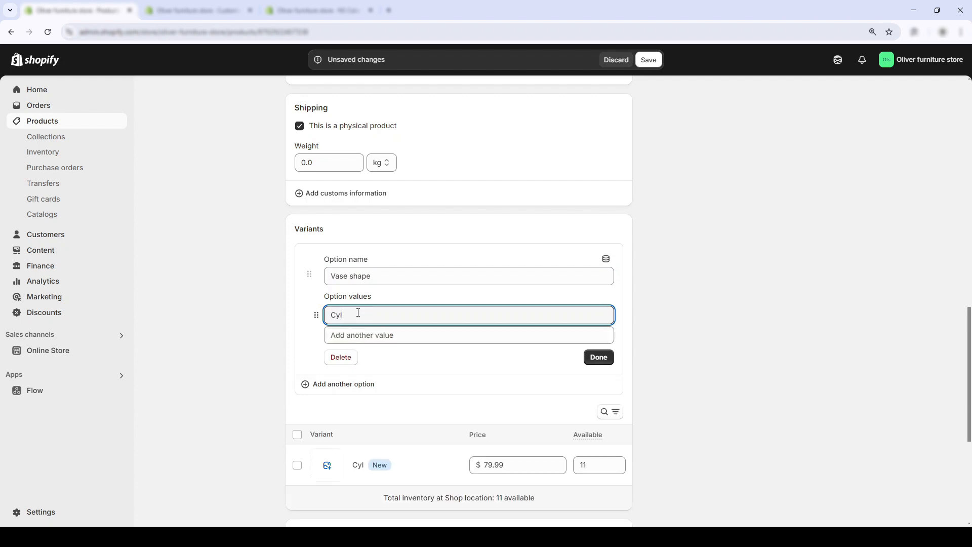
type("indrical")
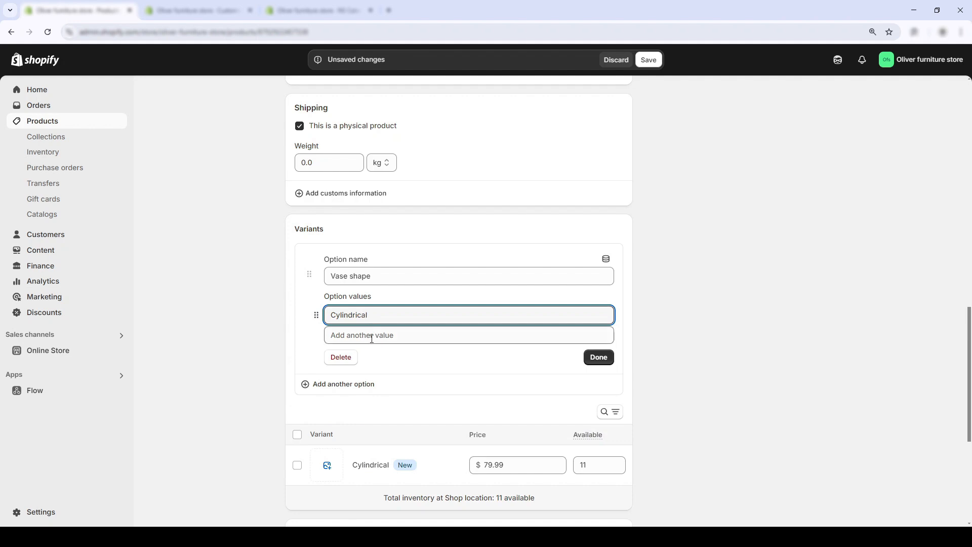
left_click(372, 336)
type("Tu")
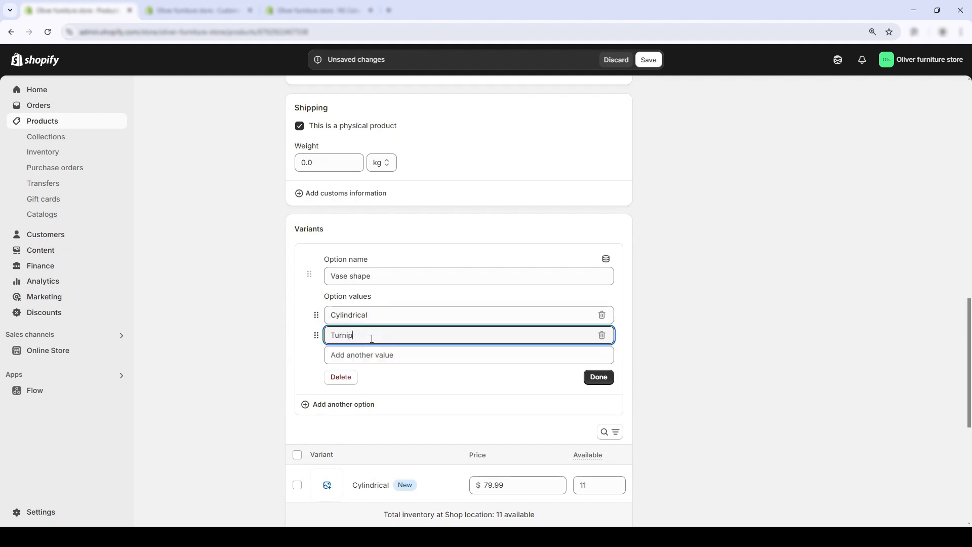
type("rnip")
left_click(385, 354)
type("Gourd")
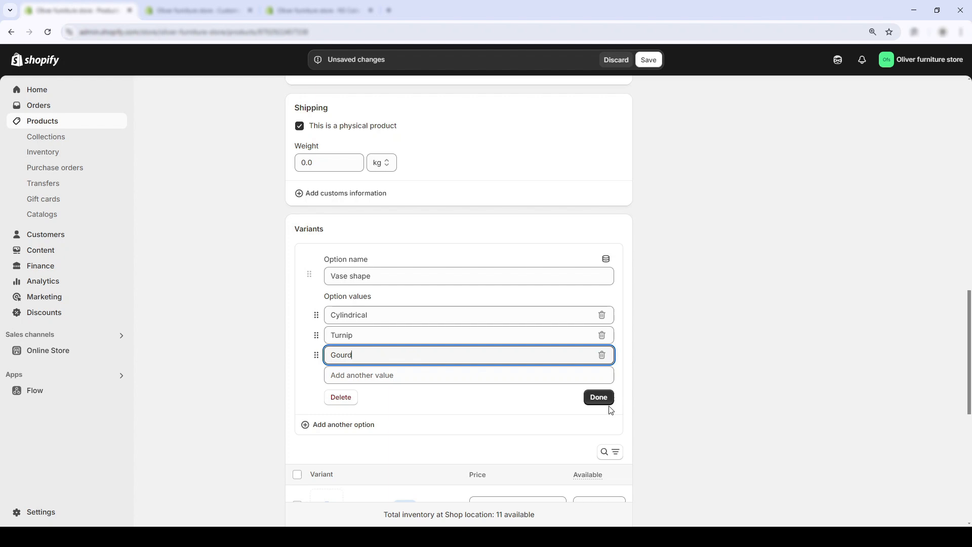
left_click(610, 407)
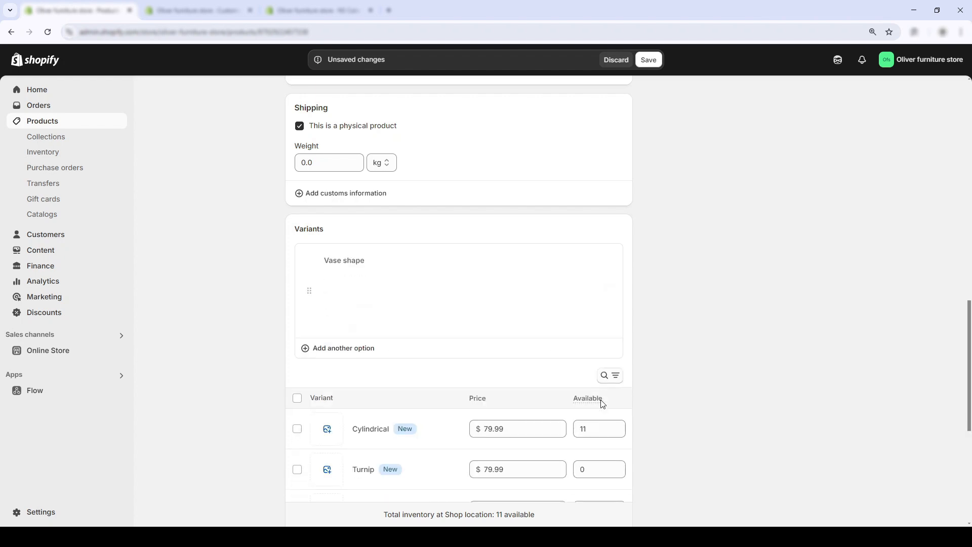
Set the available quantity of the Turnip and Gourd variants to 1 each and save the product.
scroll(617, 234, "down", 2)
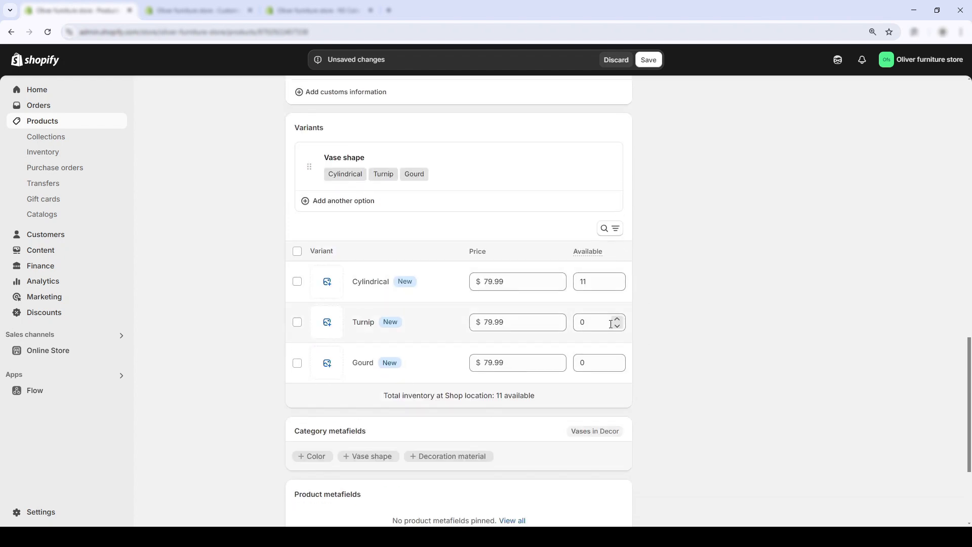
left_click(617, 319)
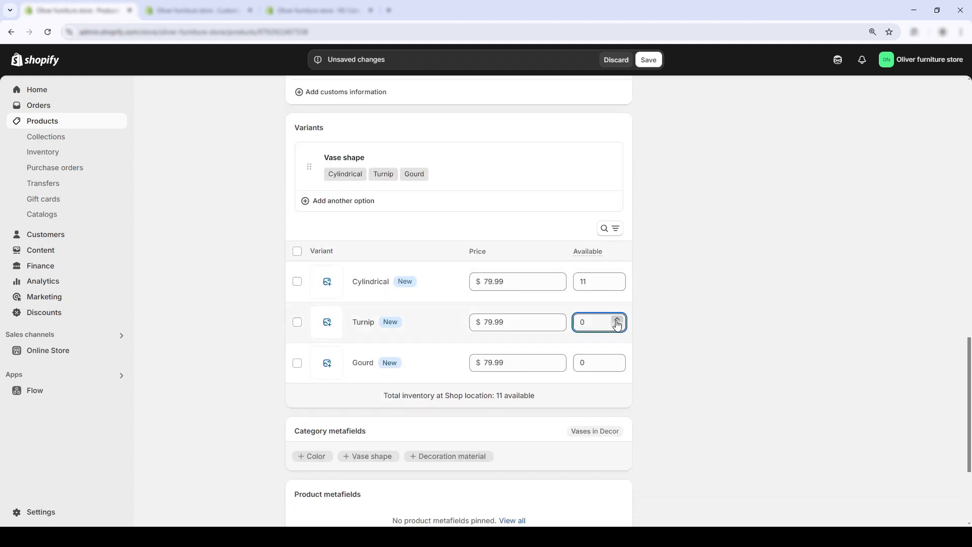
left_click(618, 360)
left_click(649, 60)
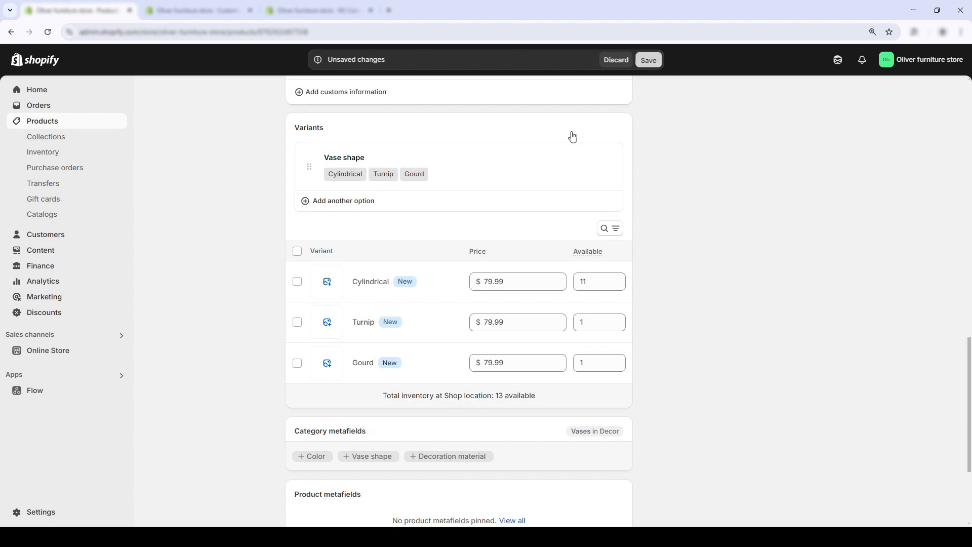
Switch to the theme editor and open the Handcrafted Wooden Swirl Vase page from the Seasonal Grace Collection preview.
left_click(185, 10)
scroll(436, 251, "down", 5)
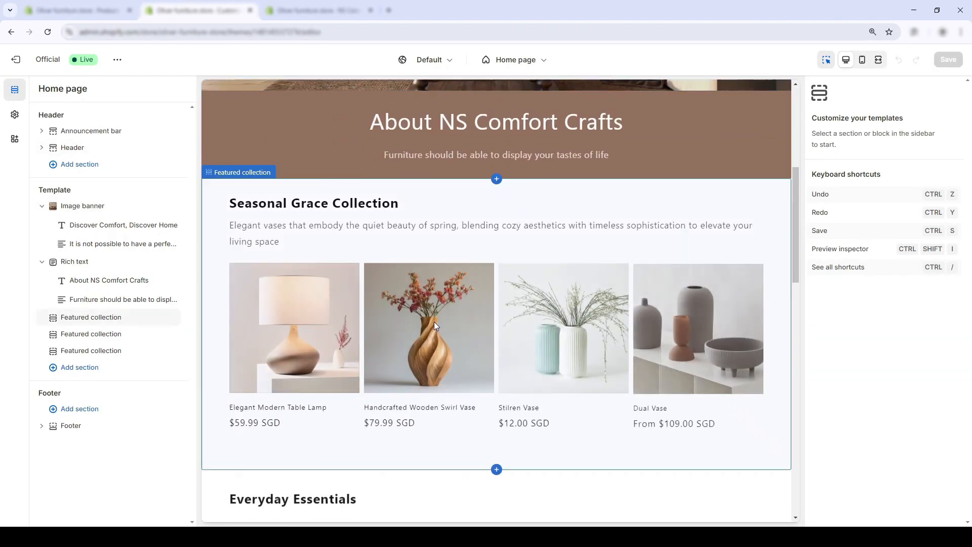
left_click(435, 301)
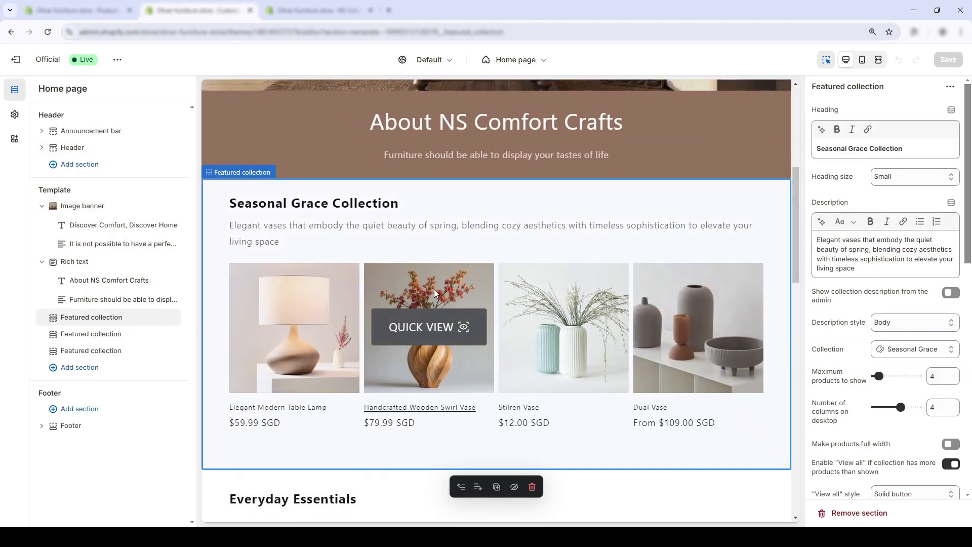
left_click(434, 292)
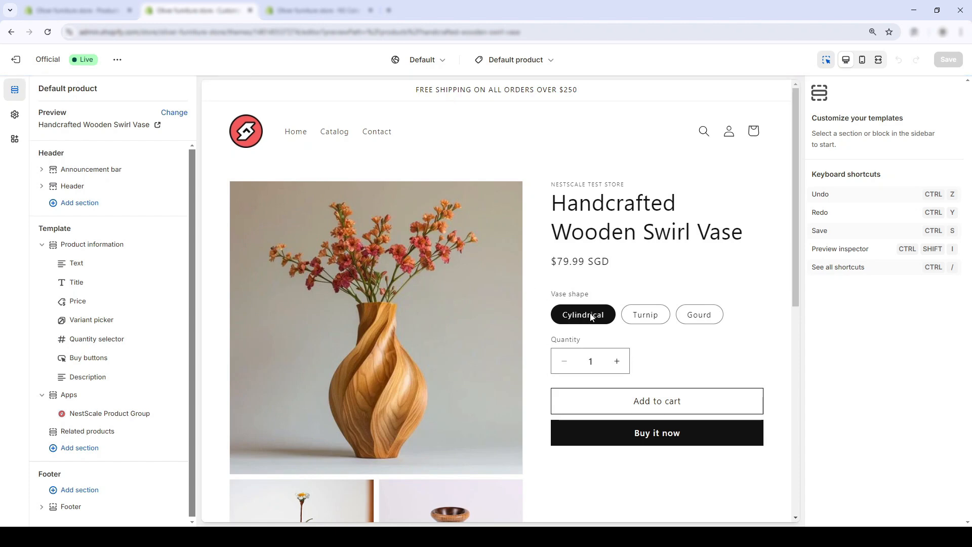
Try the Turnip, Gourd and Cylindrical vase shapes in the product page preview.
left_click(650, 317)
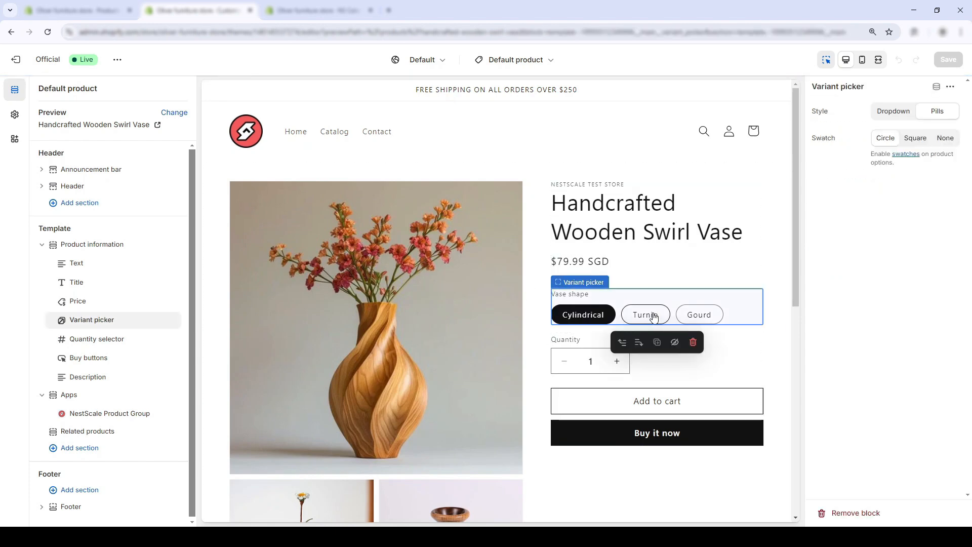
left_click(686, 315)
left_click(578, 314)
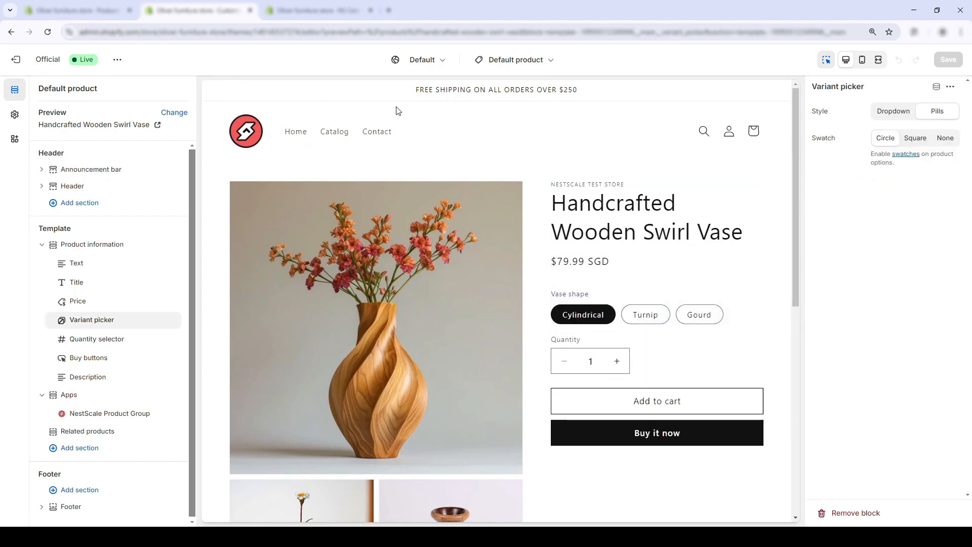
Return to the vase's product admin page and create a second custom variant option named "Size".
left_click(76, 11)
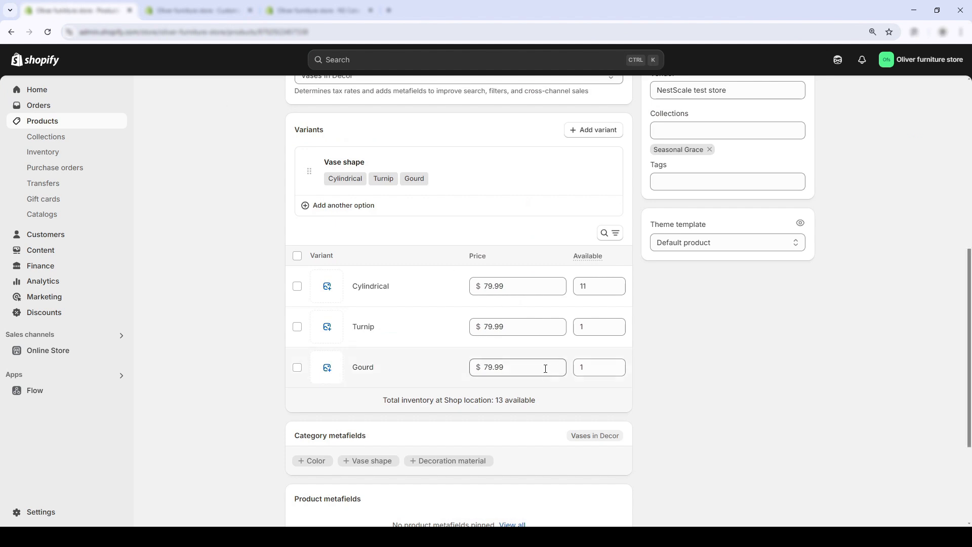
left_click(346, 207)
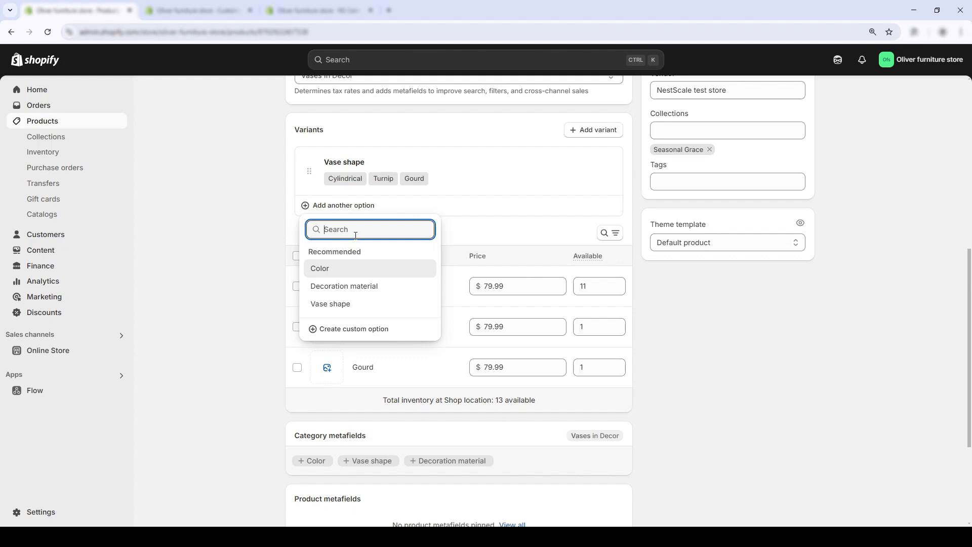
type("Size")
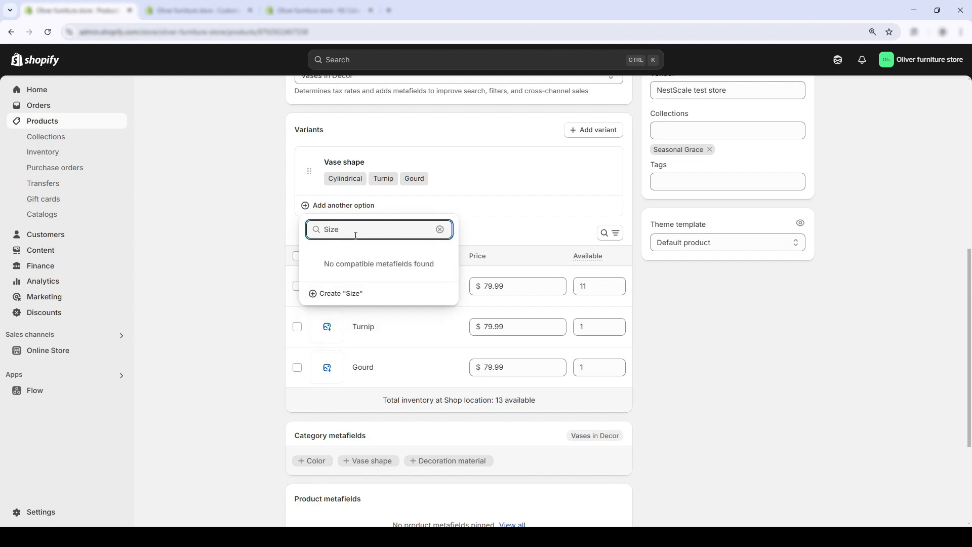
left_click(343, 296)
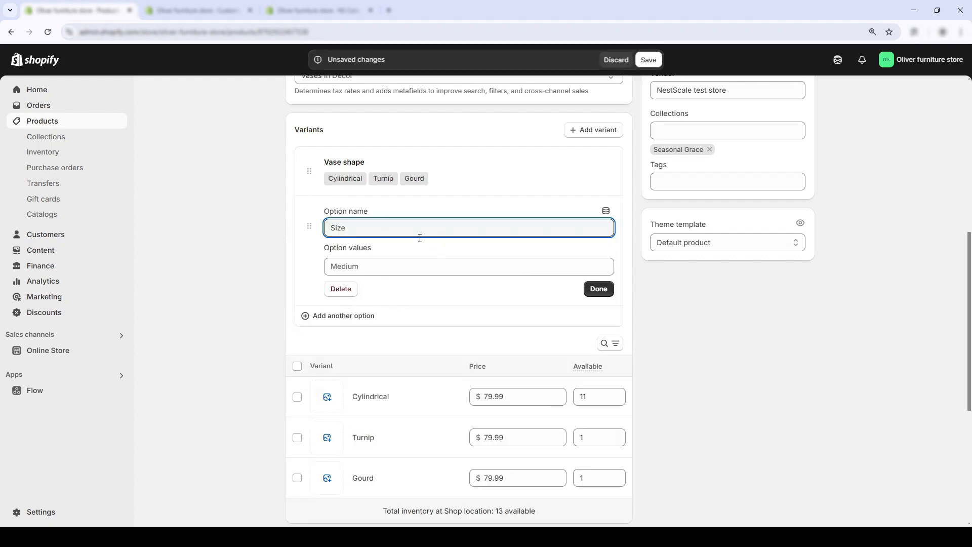
Give the Size option the values Small and Large, finish editing it, and save the product.
left_click(376, 264)
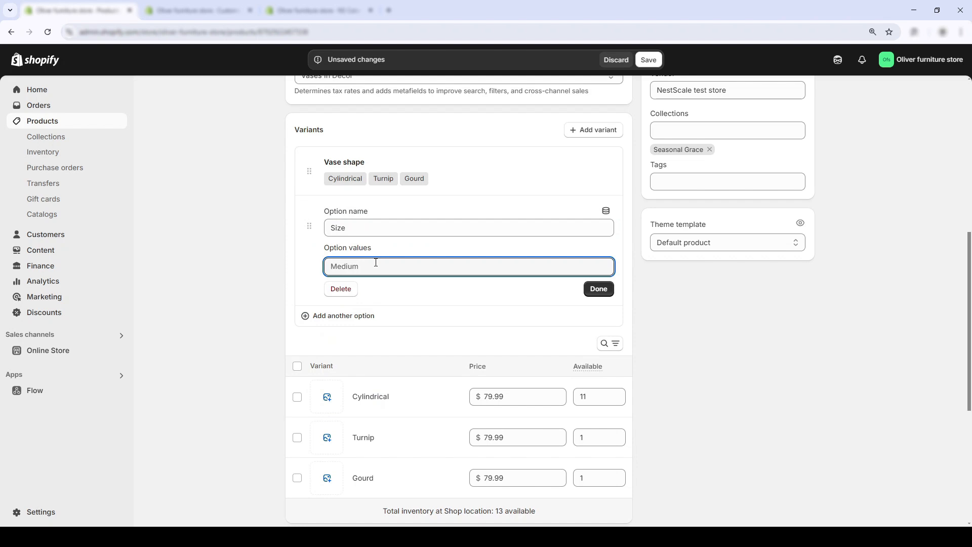
type("Small")
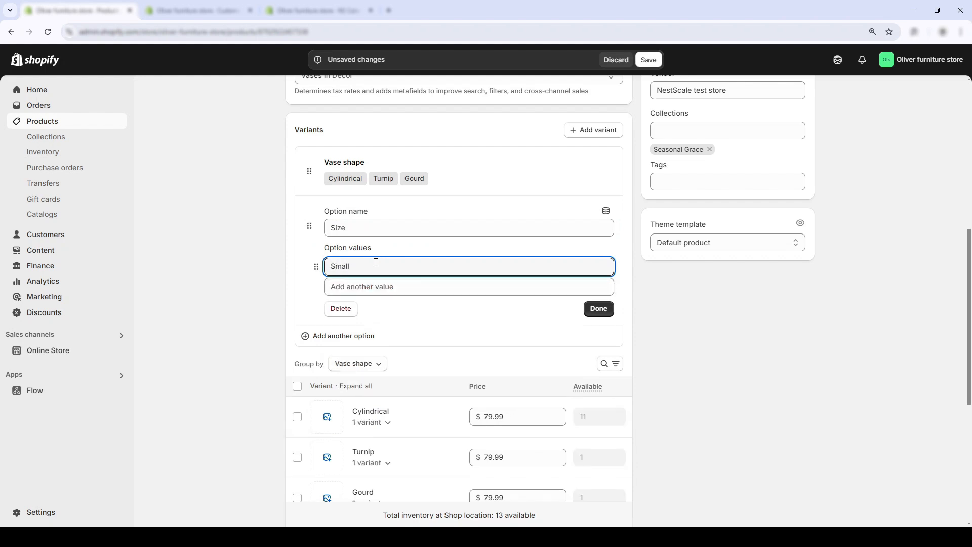
left_click(378, 285)
type("Large")
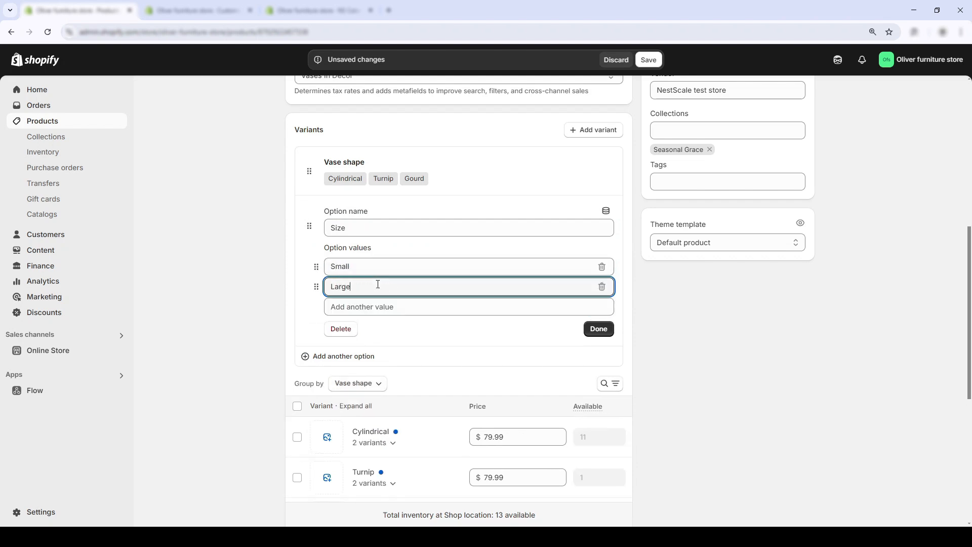
left_click(599, 329)
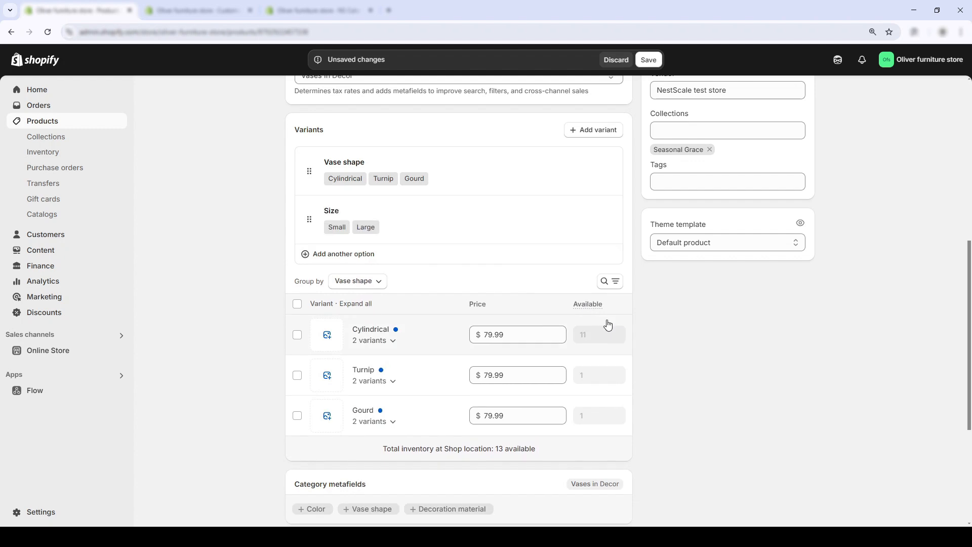
left_click(650, 60)
scroll(564, 269, "down", 3)
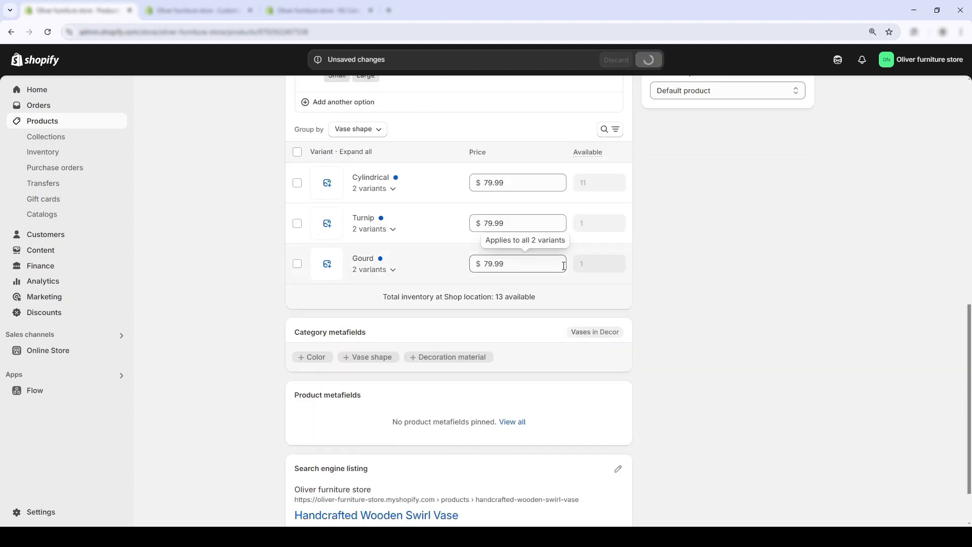
scroll(562, 269, "up", 5)
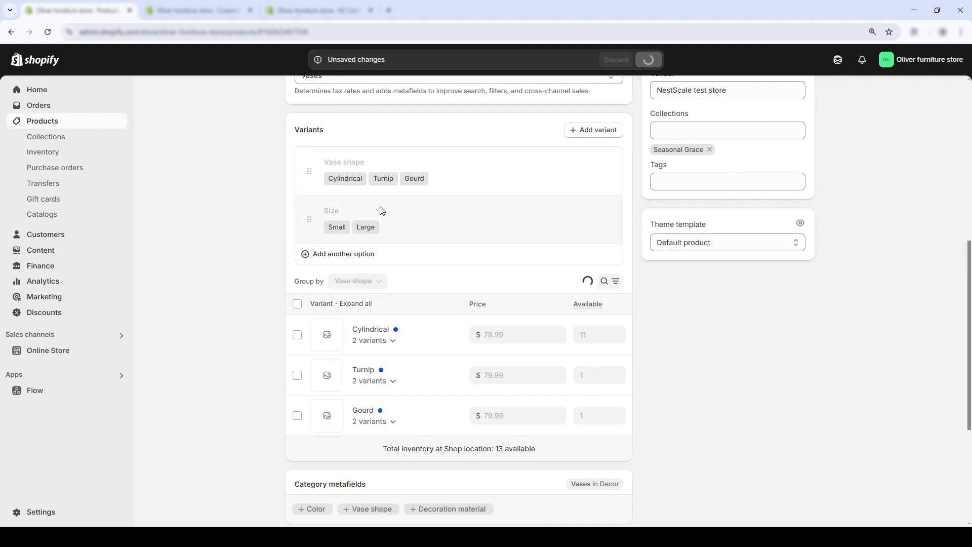
Reload the vase's product page preview in the theme editor and select the Large size.
left_click(163, 11)
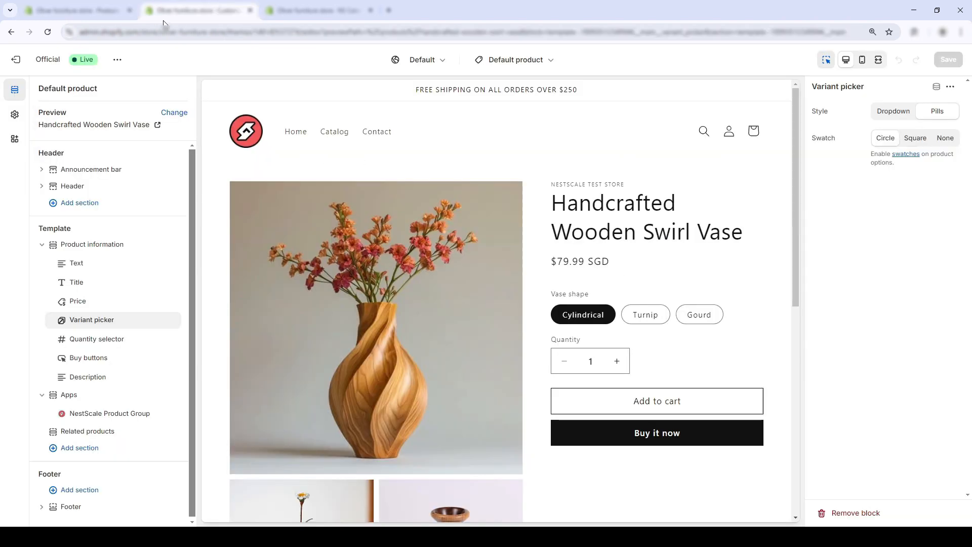
left_click(47, 32)
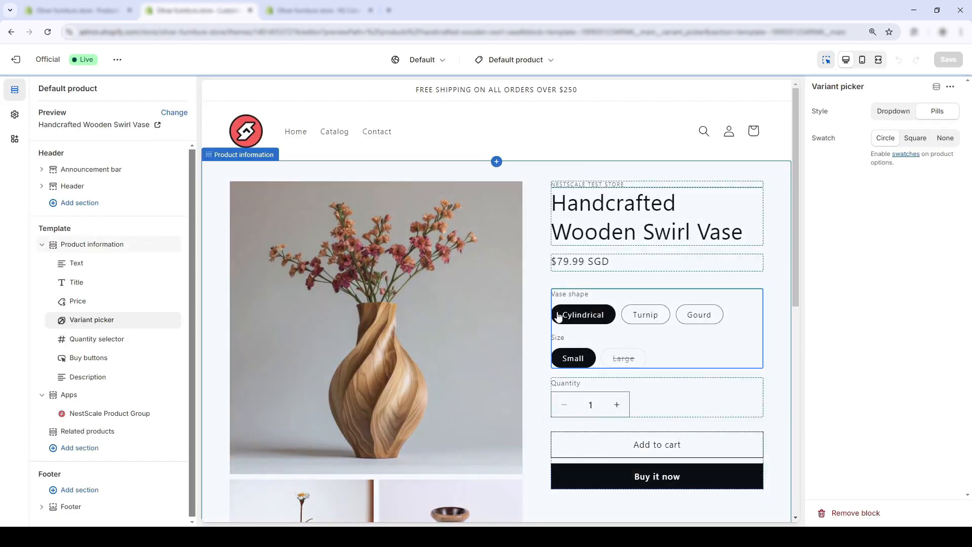
left_click(633, 360)
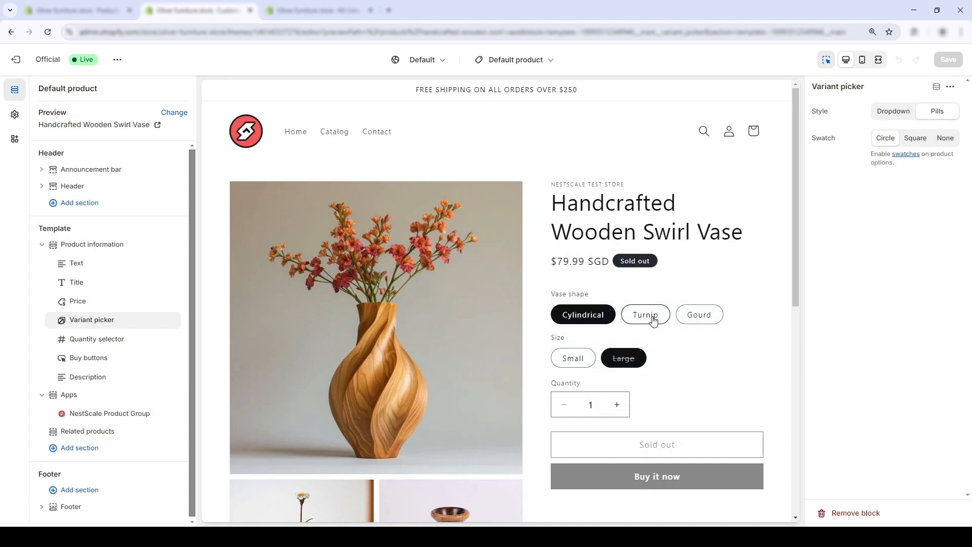
Try the Turnip and Cylindrical shapes in the product page preview, and check the Gourd shape in the Small size.
left_click(650, 316)
left_click(598, 315)
left_click(590, 357)
left_click(705, 314)
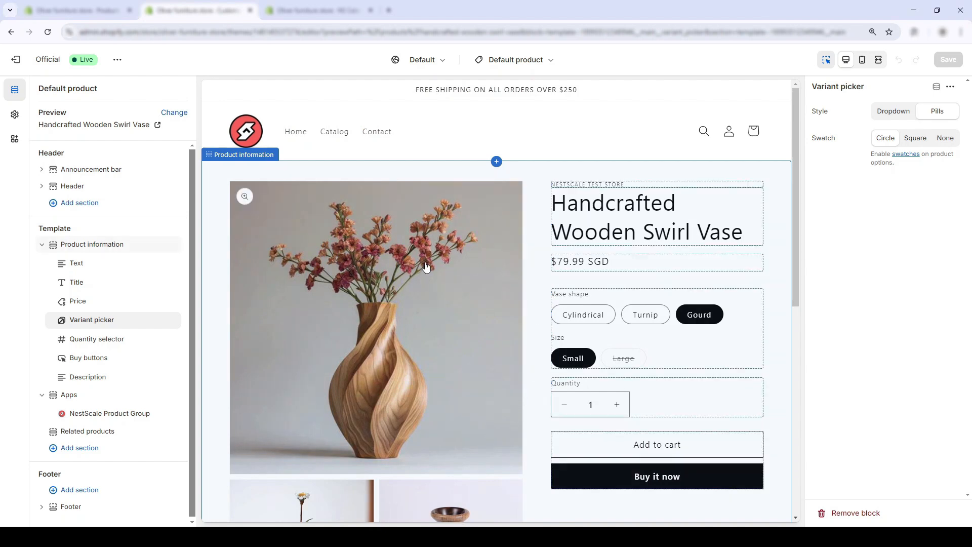
Return to the vase's product admin page and set the variant prices to 70 for Cylindrical, 76 for Turnip and 80 for Gourd.
left_click(76, 10)
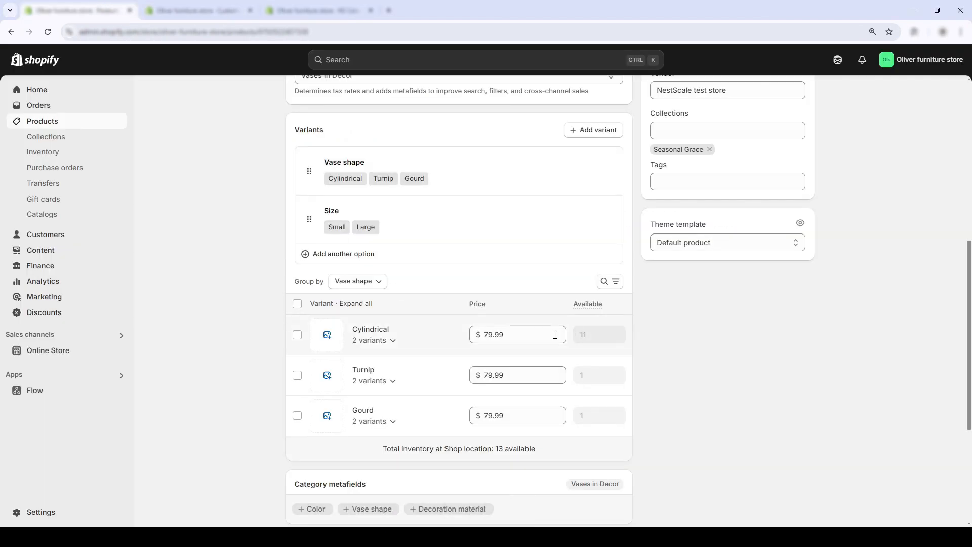
scroll(496, 369, "down", 1)
left_click(505, 181)
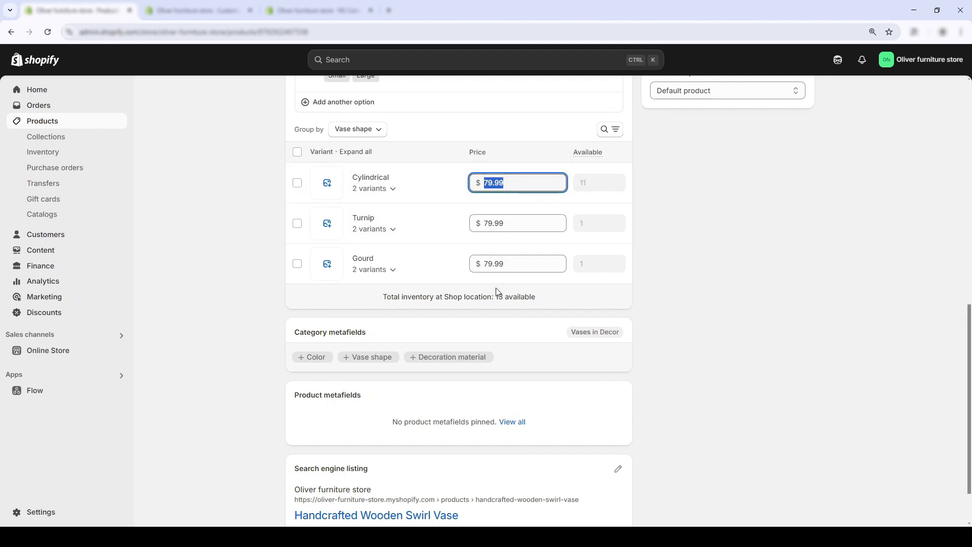
scroll(498, 293, "up", 1)
type("70")
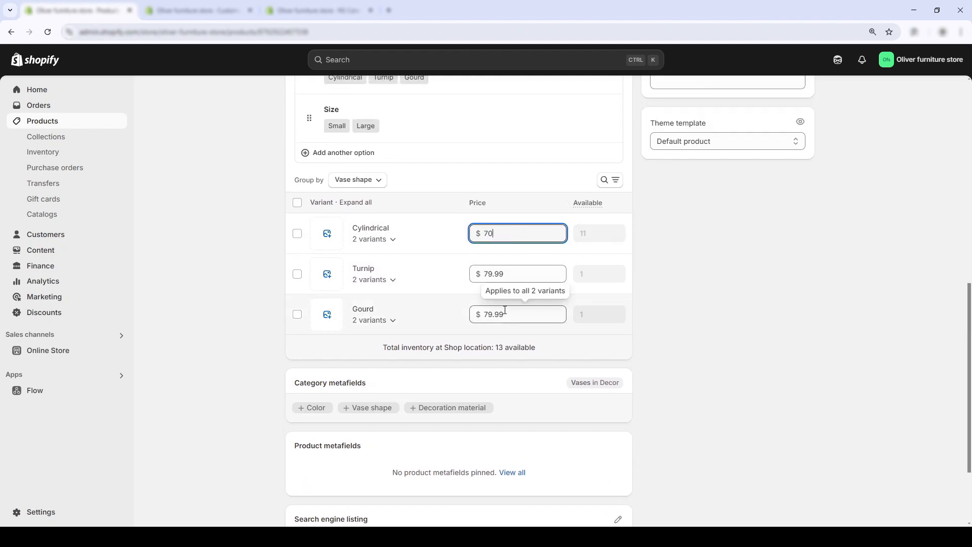
left_click(517, 274)
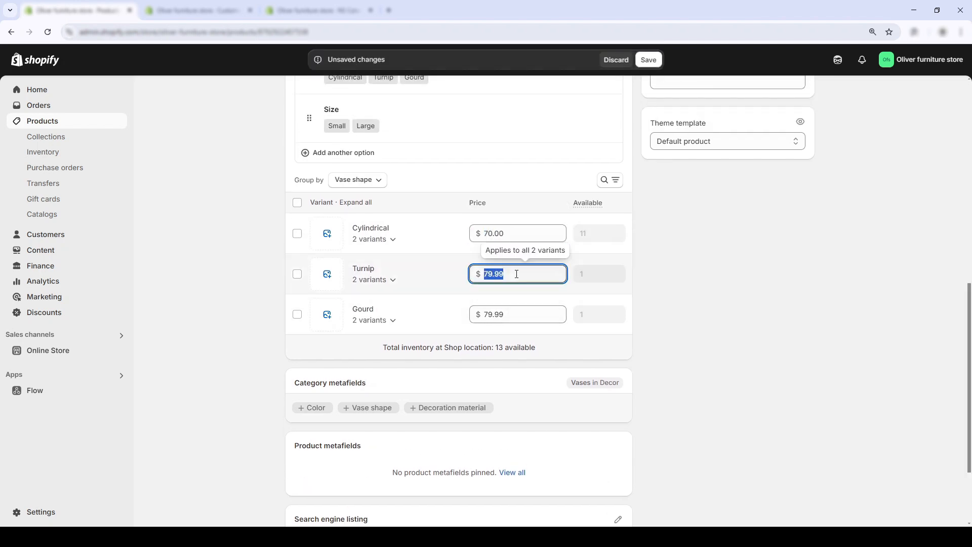
type("76")
left_click(521, 313)
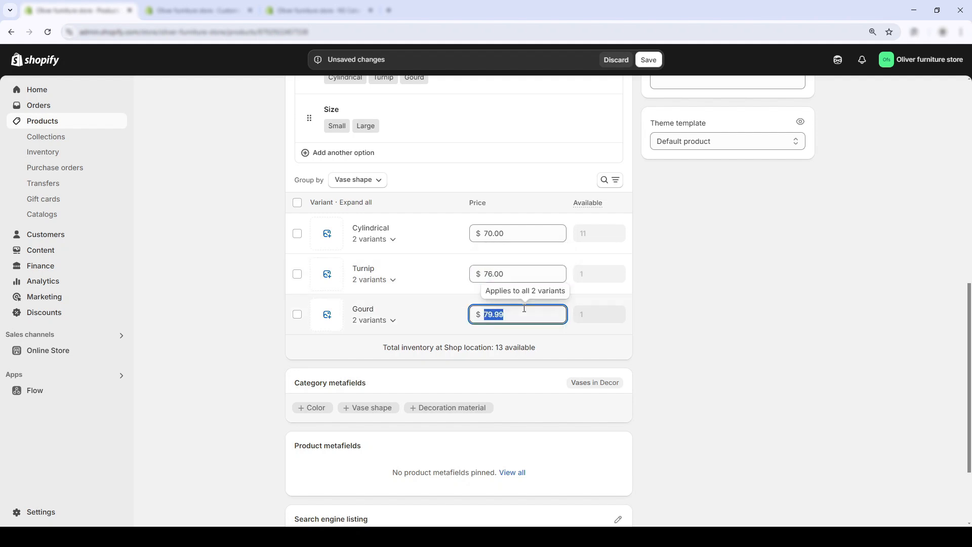
type("80")
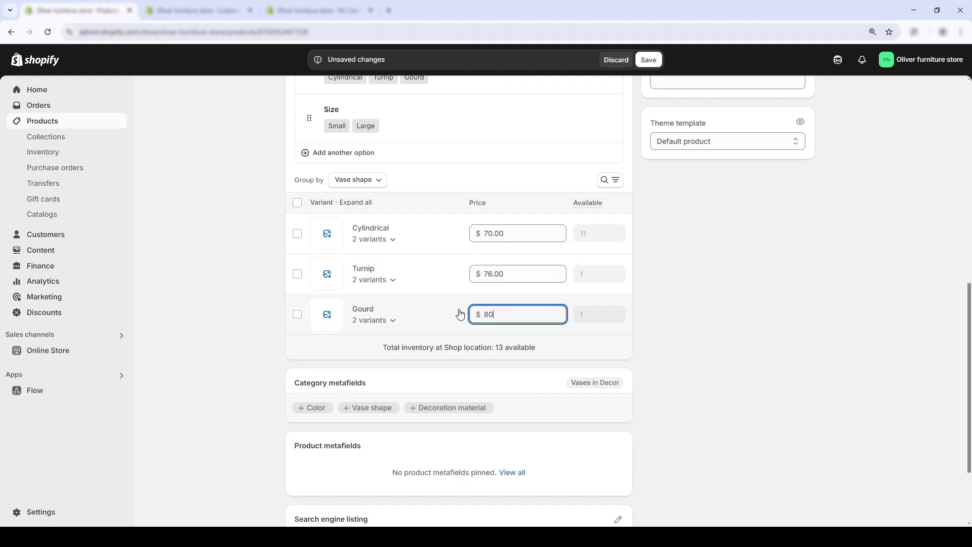
left_click(577, 277)
Expand the Turnip variants and set the available quantity of the Large size to 3.
scroll(580, 288, "up", 1)
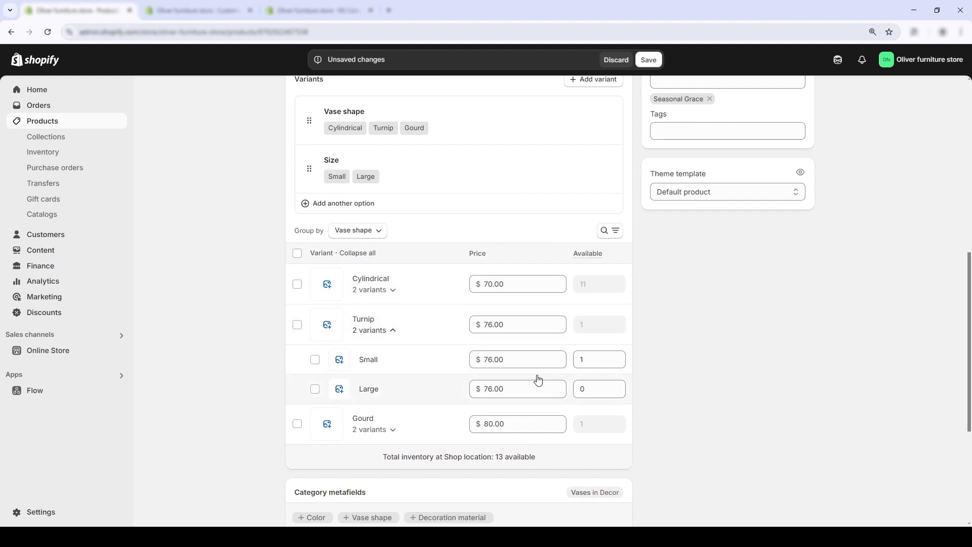
left_click(395, 334)
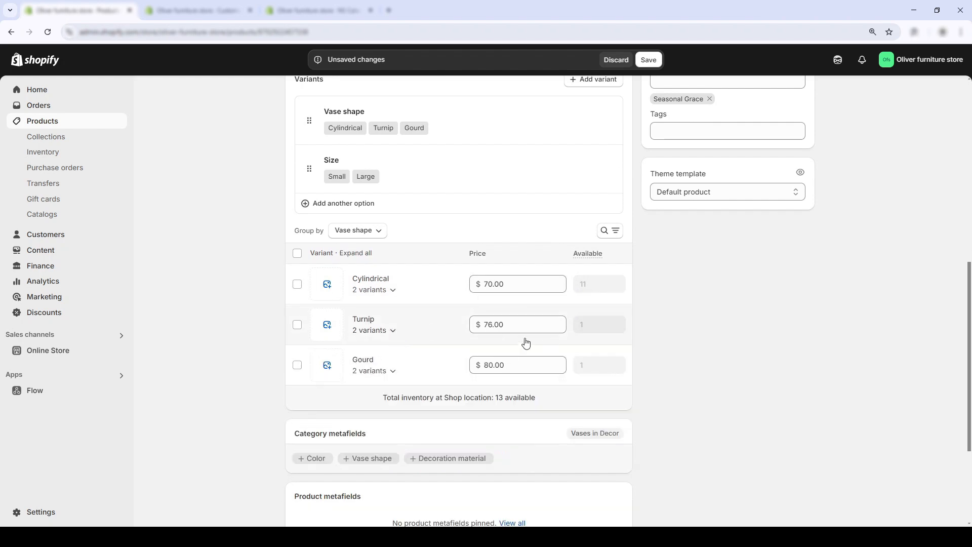
left_click(393, 330)
left_click(619, 386)
left_click(619, 387)
left_click(619, 387)
Expand the Gourd variants and set the available quantity of the Large size to 4.
left_click(393, 429)
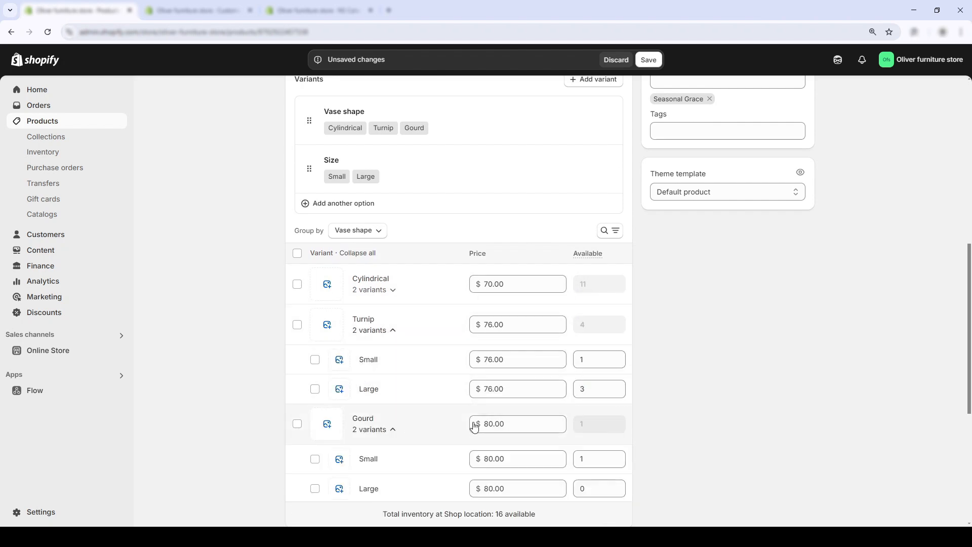
left_click(620, 489)
left_click(619, 486)
left_click(619, 486)
left_click(619, 486)
left_click(619, 487)
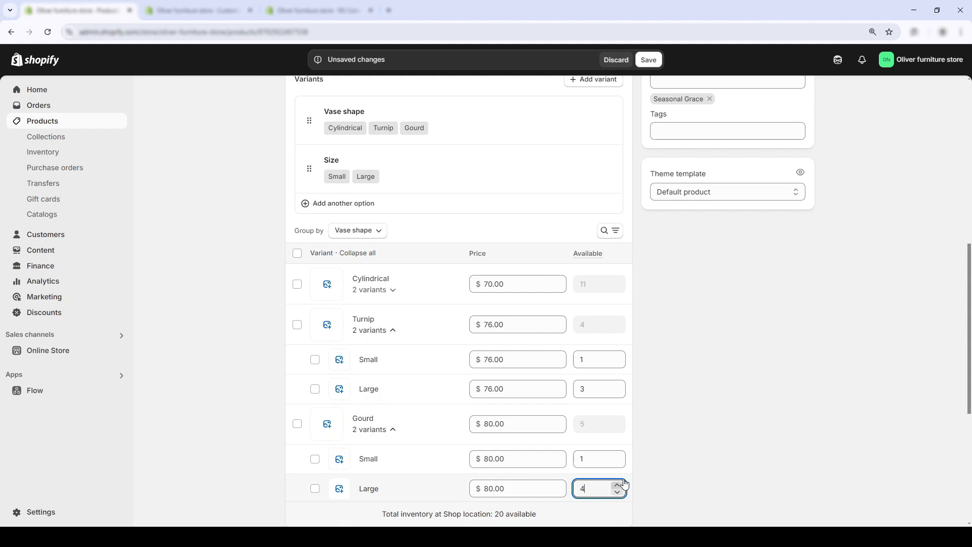
Select all variants and review their bulk actions, opening the price and quantity editors and cancelling each without applying a value.
left_click(298, 253)
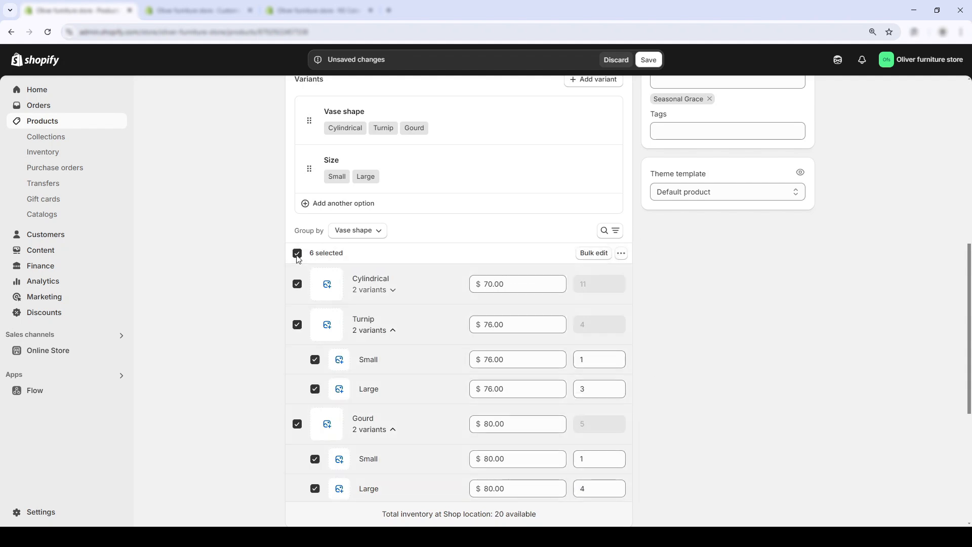
left_click(621, 254)
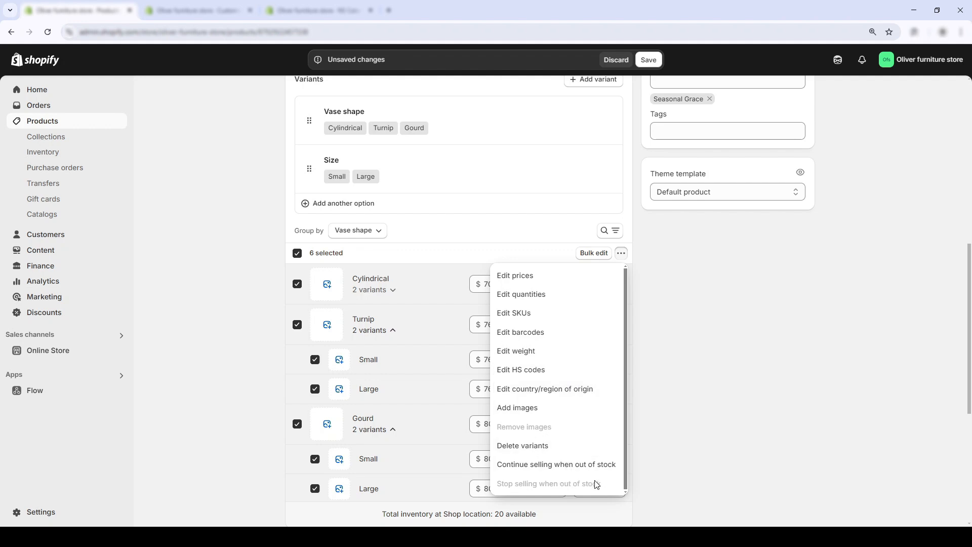
left_click(659, 430)
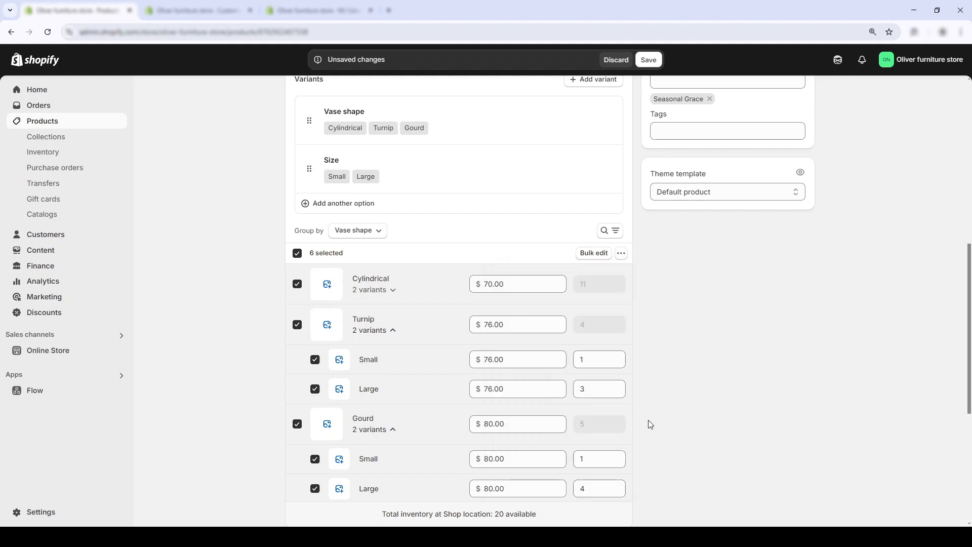
left_click(621, 253)
left_click(572, 286)
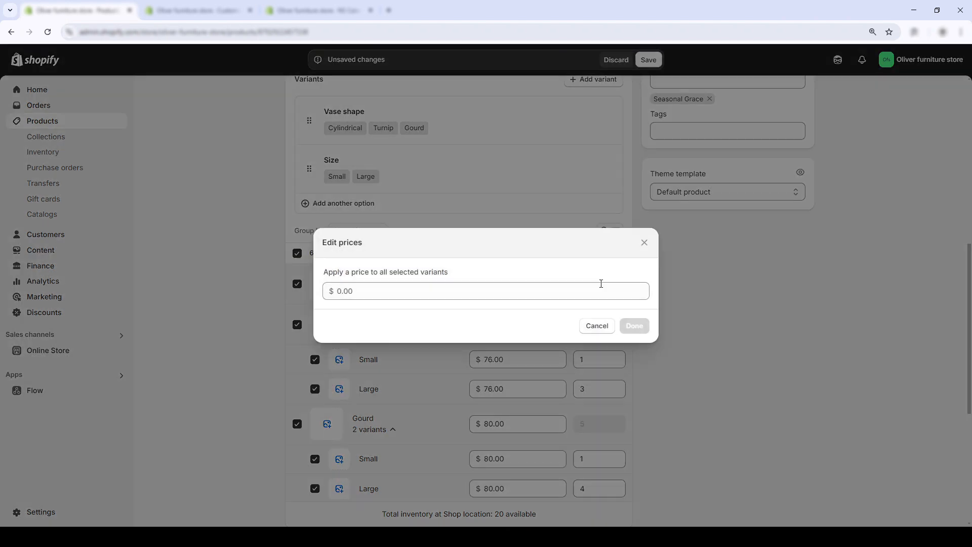
left_click(604, 329)
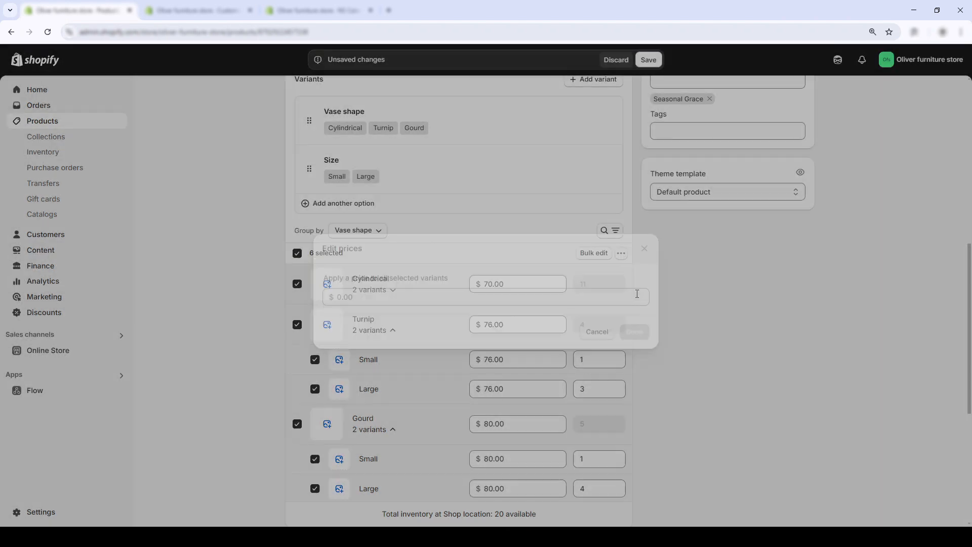
left_click(622, 253)
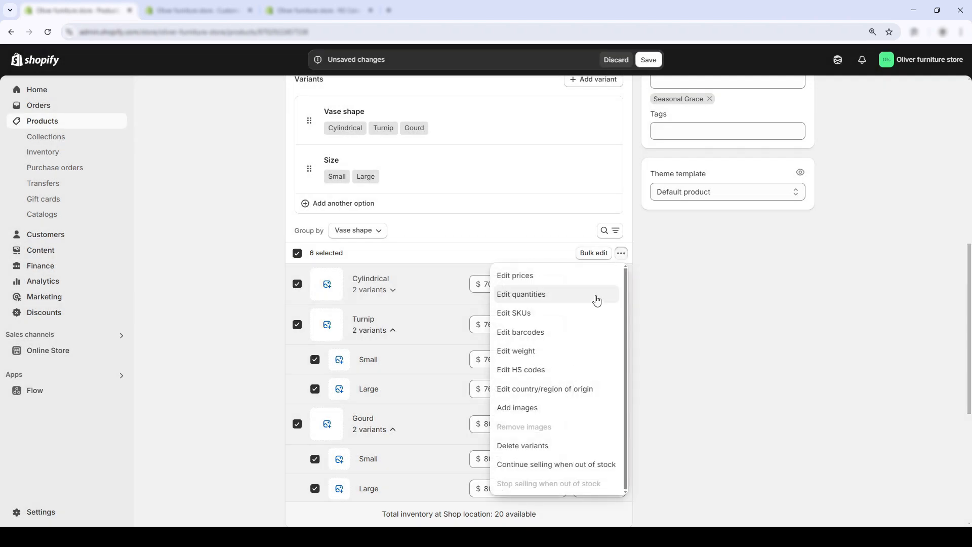
left_click(557, 300)
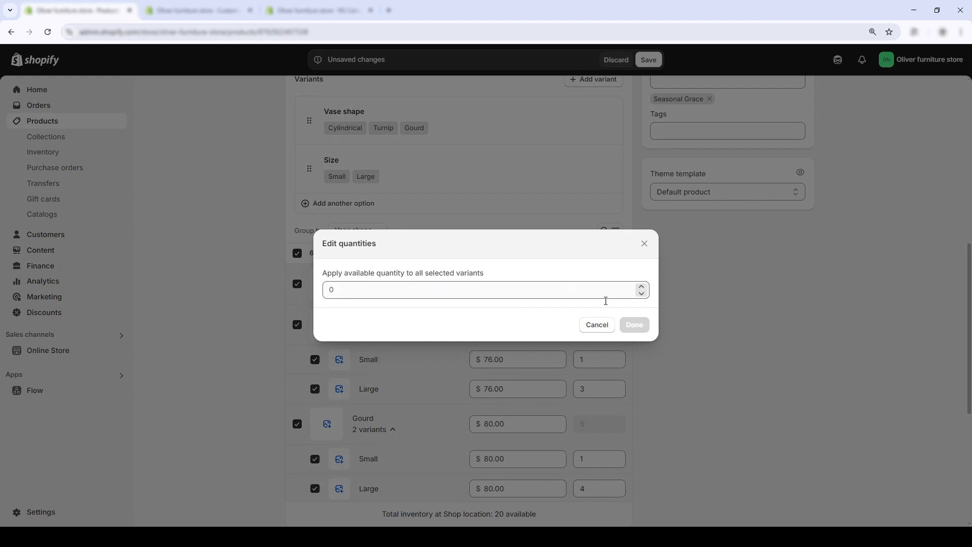
left_click(597, 324)
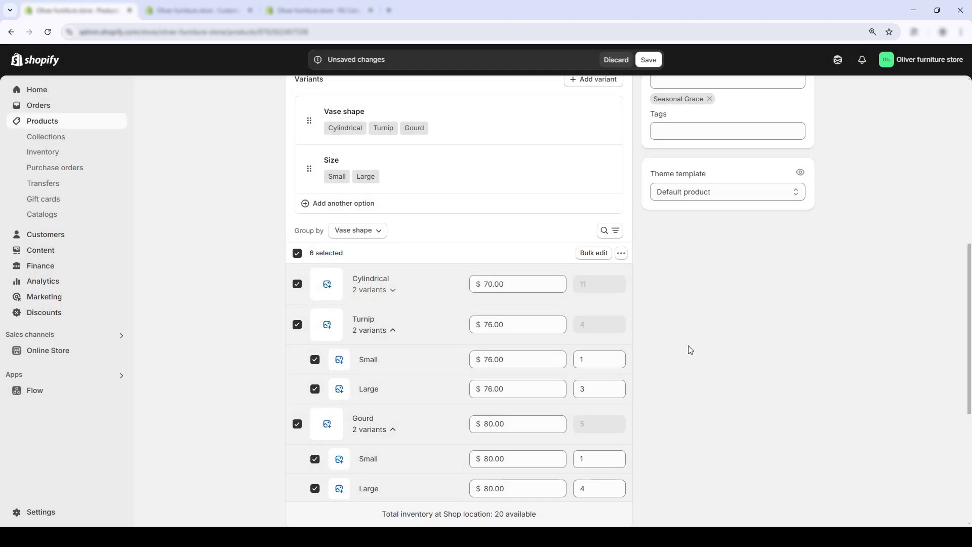
Clear the variant selection and save the product's price and quantity changes.
left_click(297, 253)
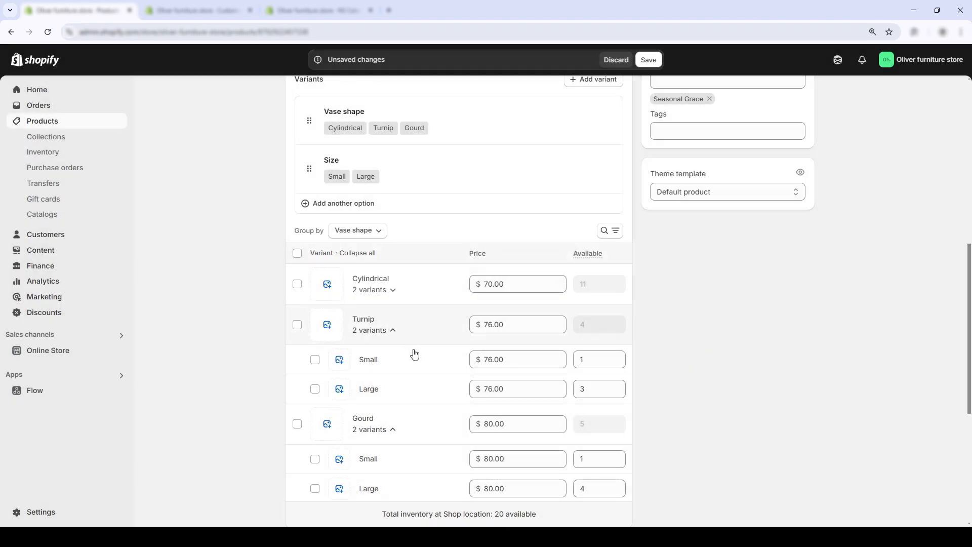
left_click(654, 64)
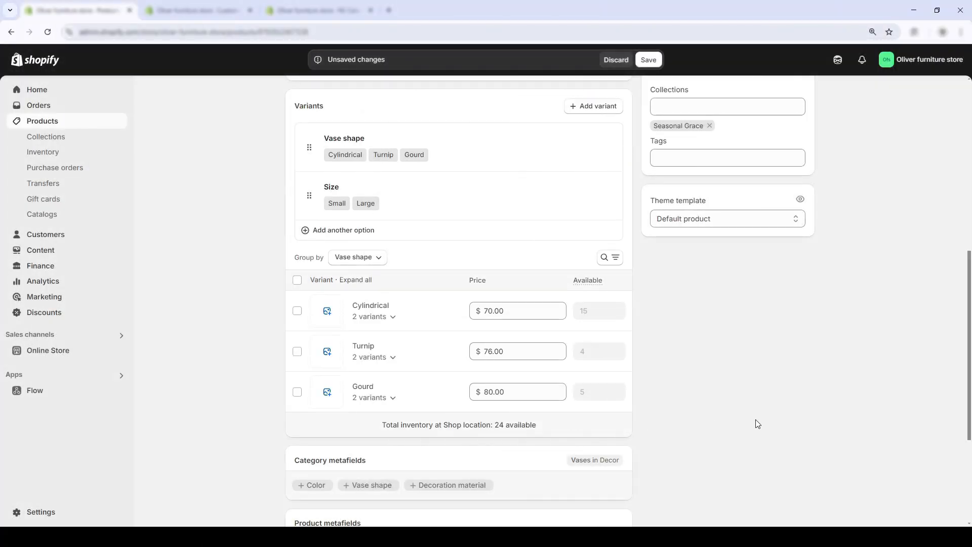
Assign the swirl vase image to the Cylindrical variants and the slender single-flower vase image to the Turnip variants.
left_click(331, 324)
left_click(458, 314)
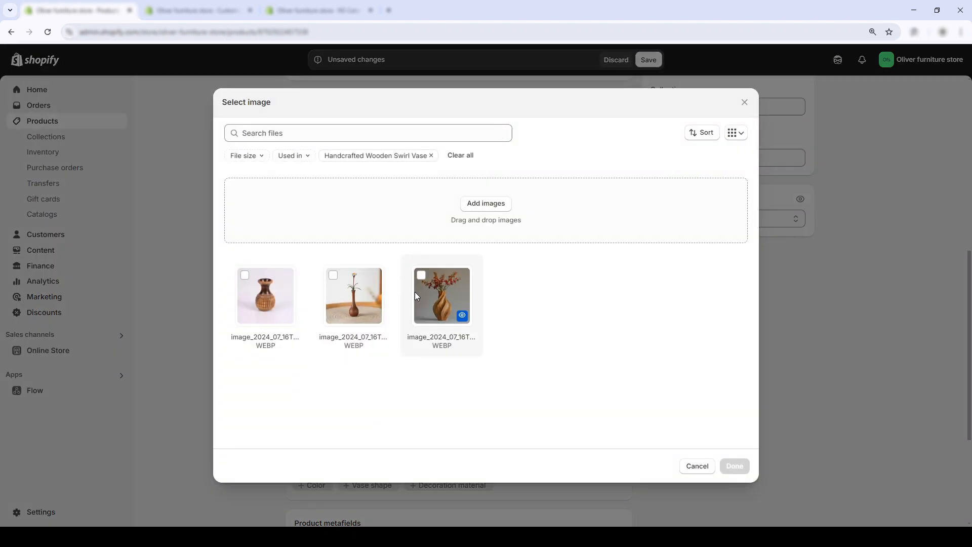
left_click(735, 466)
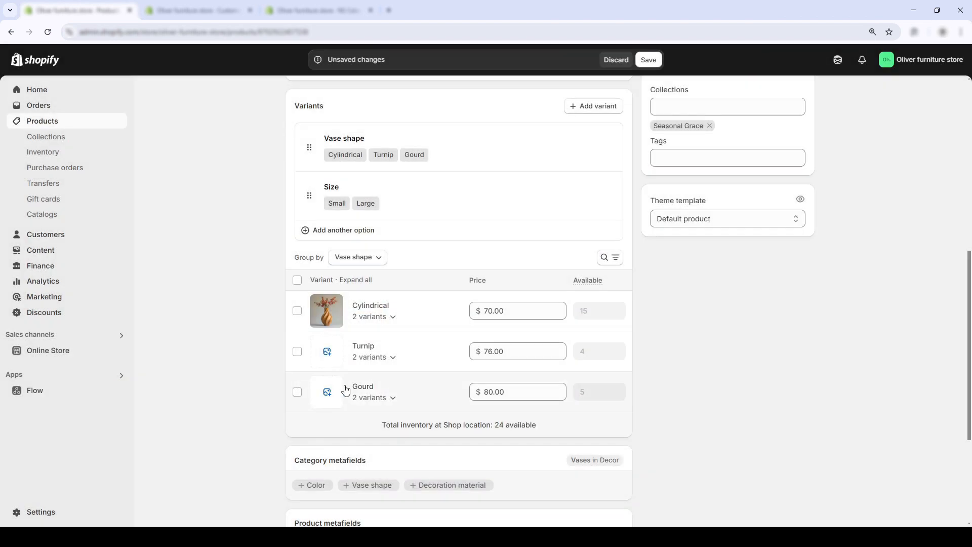
left_click(331, 359)
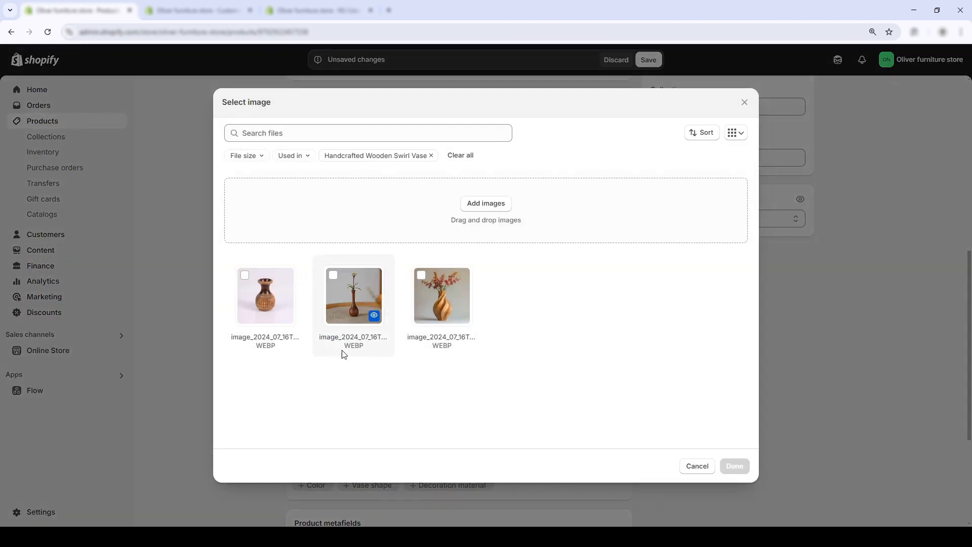
left_click(342, 306)
left_click(735, 466)
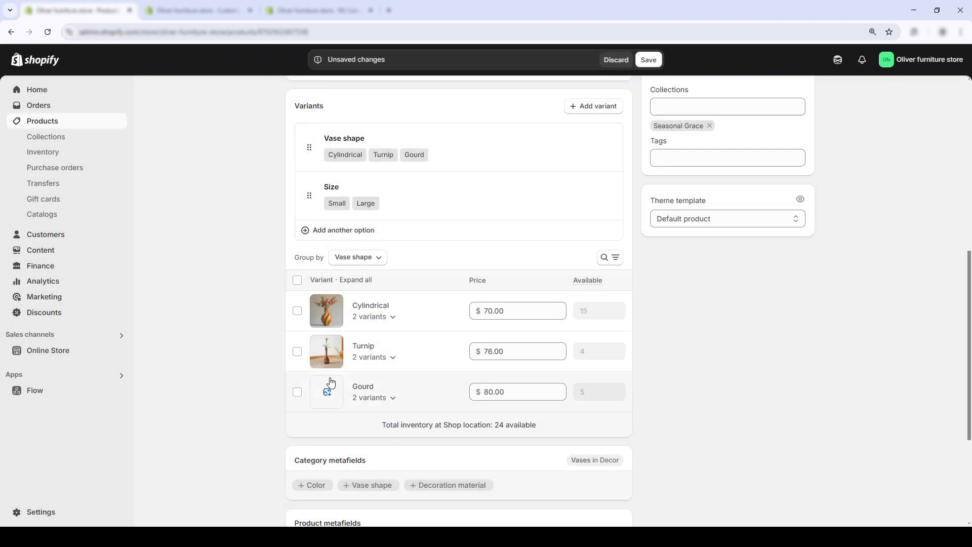
Assign the round patterned vase image to the Gourd variants and save the product.
left_click(318, 405)
left_click(265, 299)
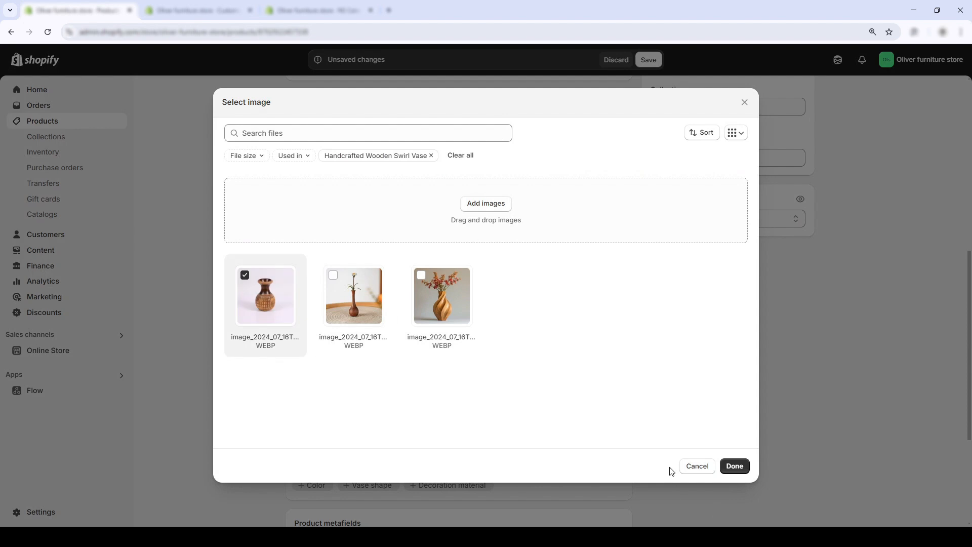
left_click(734, 466)
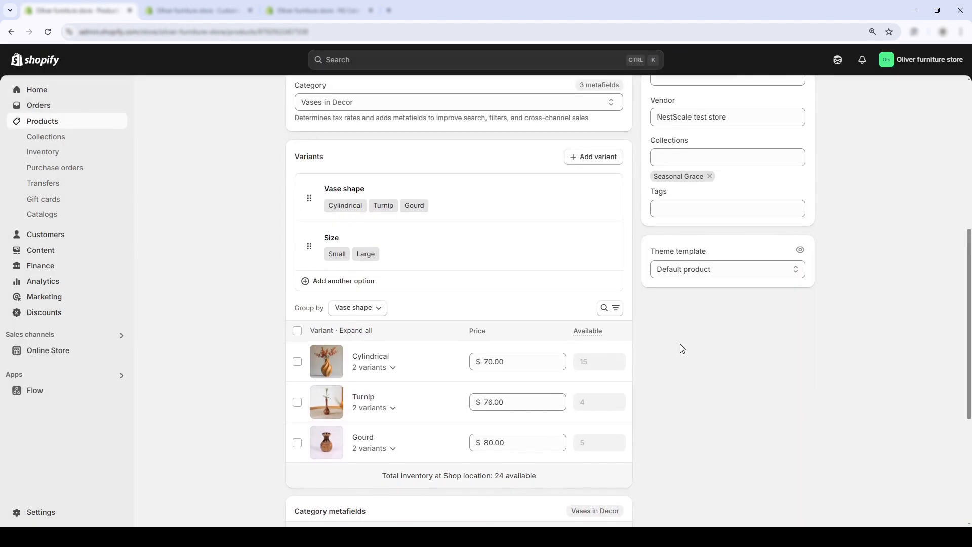
Reload the vase's product page preview in the theme editor, try the Gourd and Turnip shapes, and select the Large size.
left_click(218, 3)
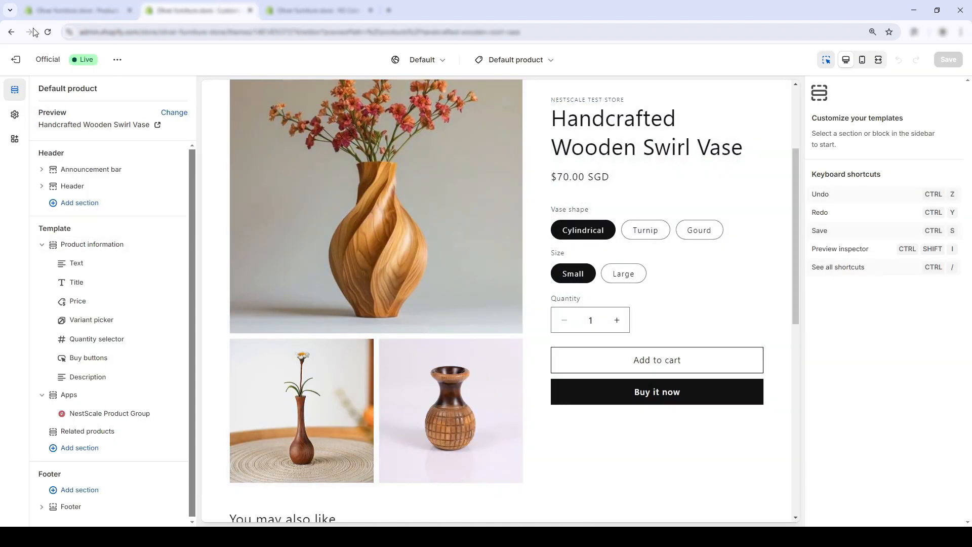
left_click(47, 33)
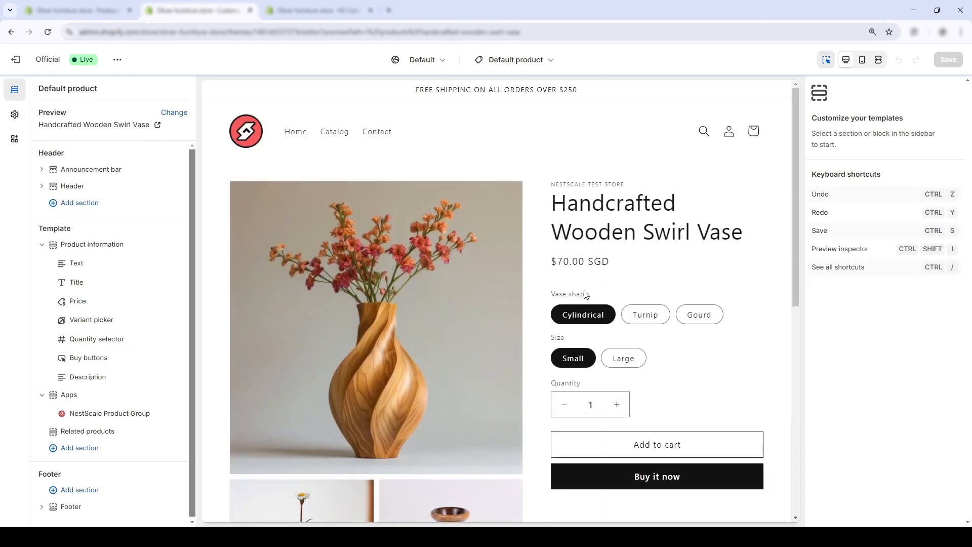
left_click(653, 317)
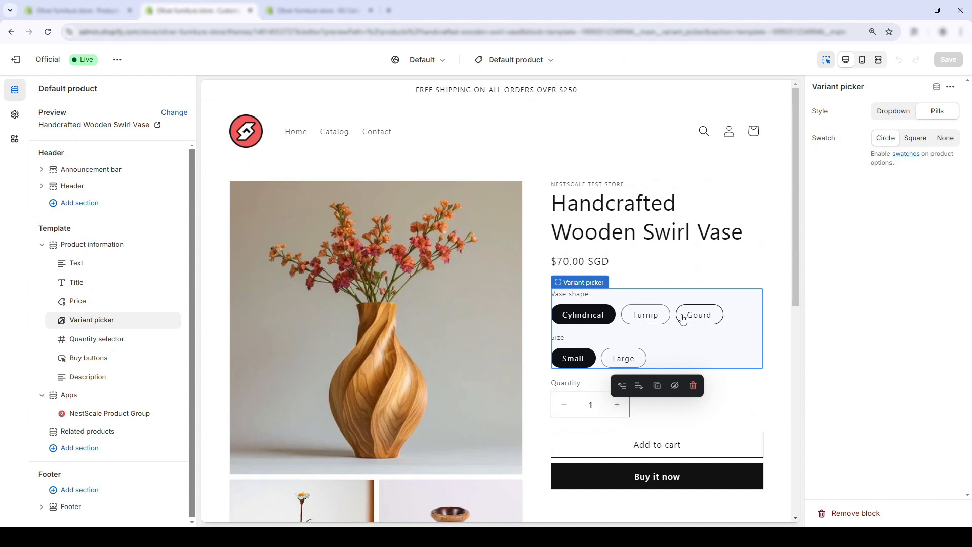
left_click(681, 316)
left_click(656, 317)
left_click(633, 356)
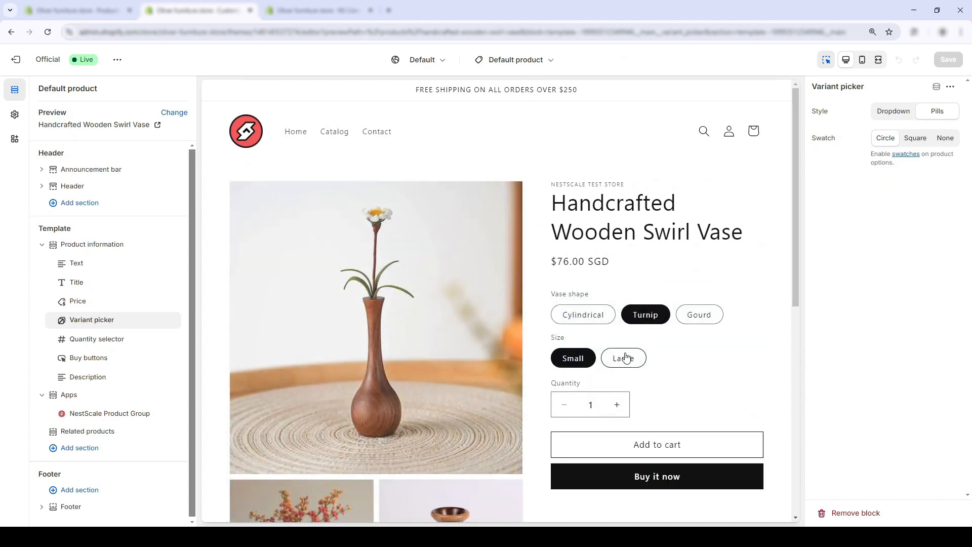
Switch between the Cylindrical, Turnip and Gourd shapes in the preview to compare each variant's image and price.
left_click(591, 322)
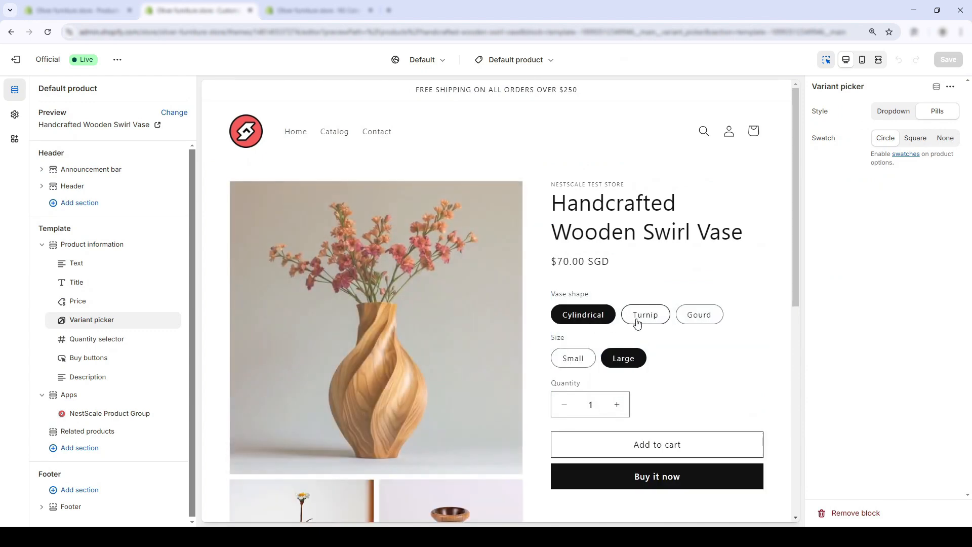
left_click(644, 319)
left_click(686, 317)
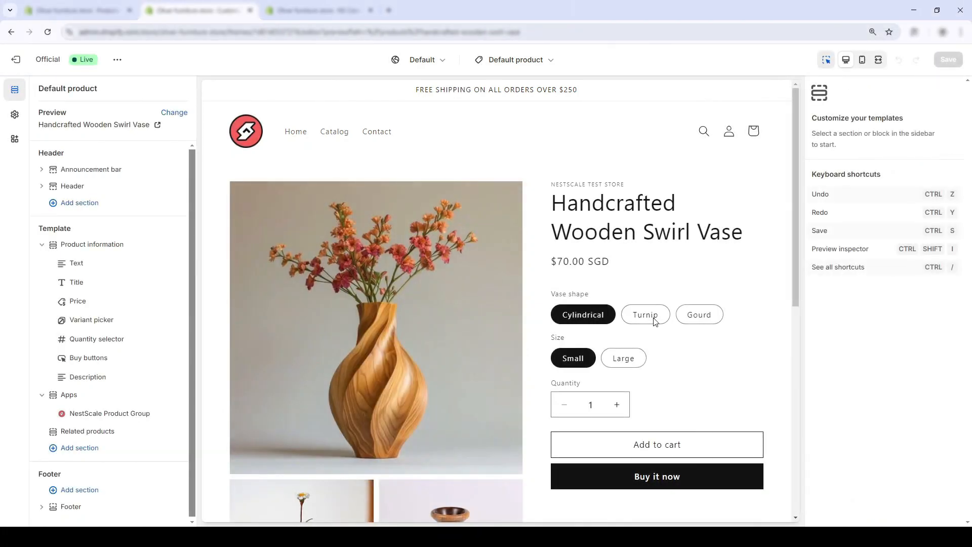
left_click(656, 321)
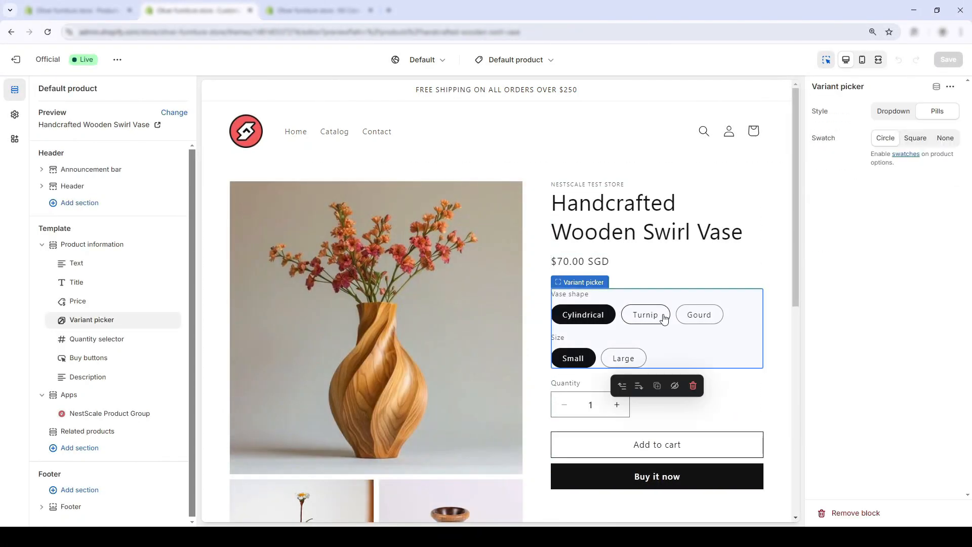
left_click(681, 317)
left_click(658, 321)
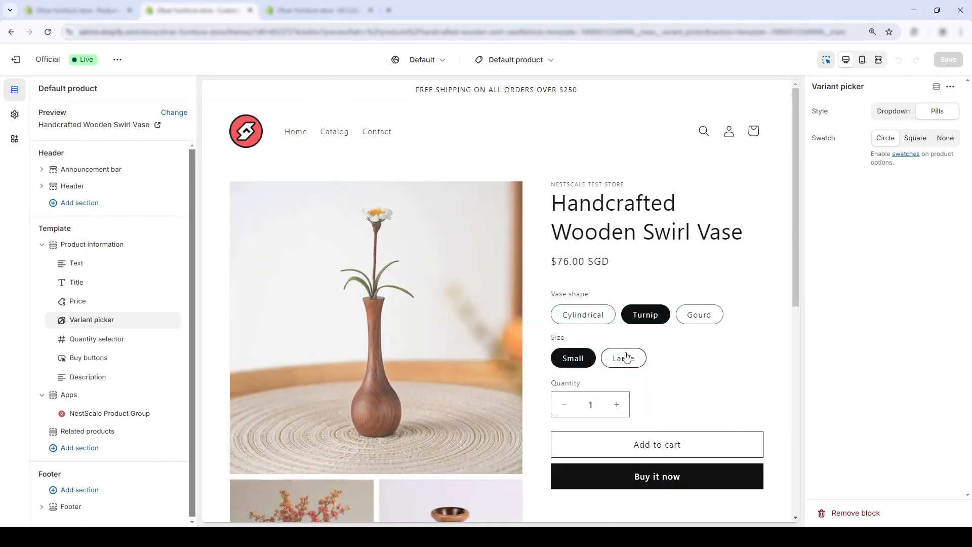
Select the Large size in the vase preview and compare its Cylindrical, Turnip and Gourd shapes.
left_click(623, 359)
left_click(592, 322)
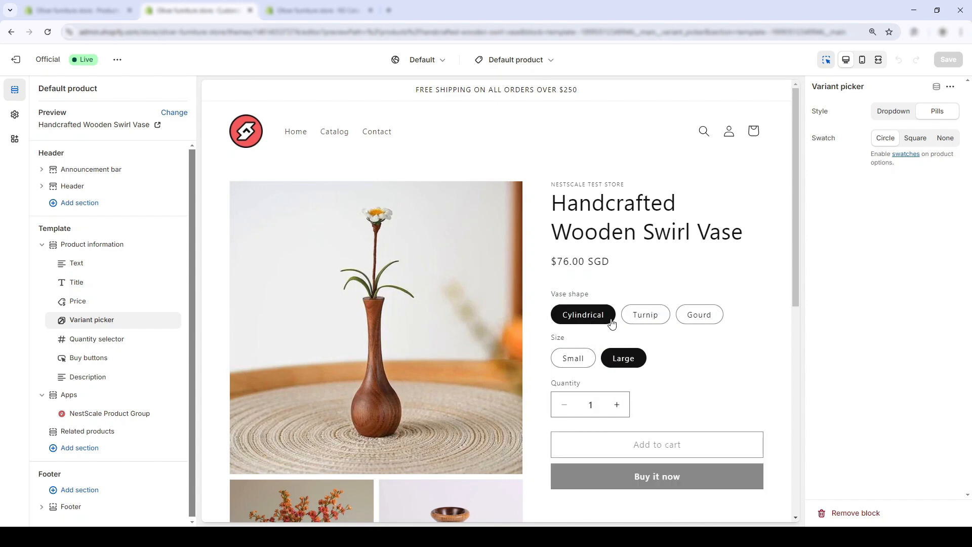
left_click(637, 322)
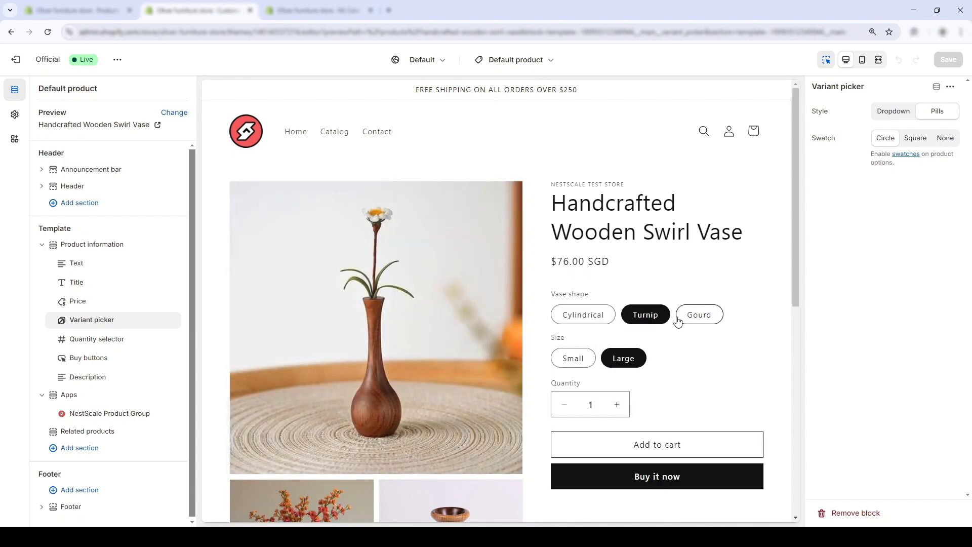
left_click(678, 320)
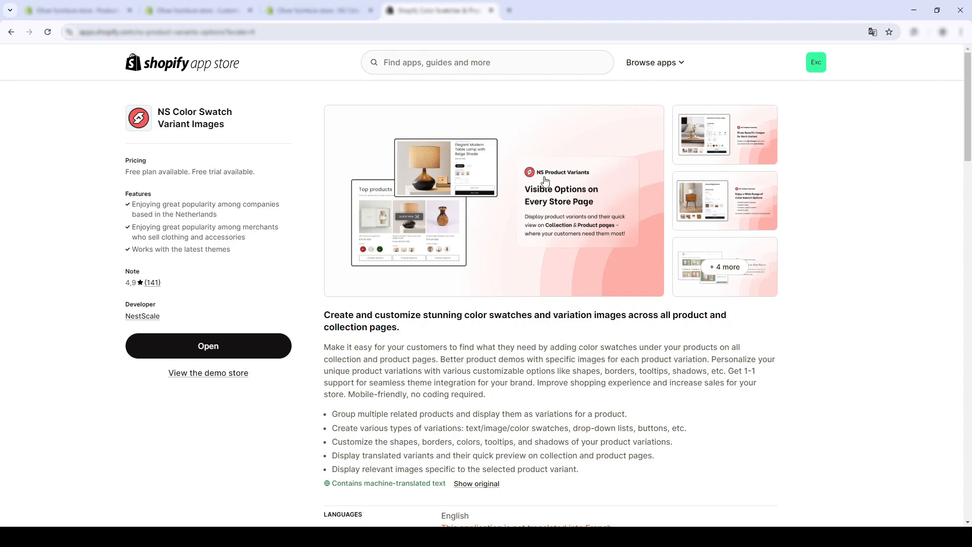
Browse the feature images of the NS Color Swatch Variant Images listing in the Shopify App Store.
left_click(532, 254)
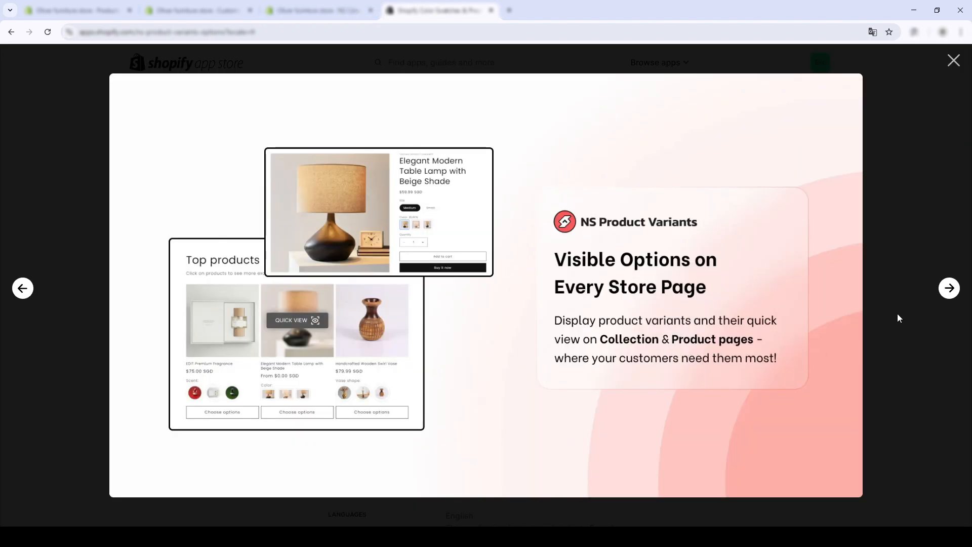
left_click(950, 288)
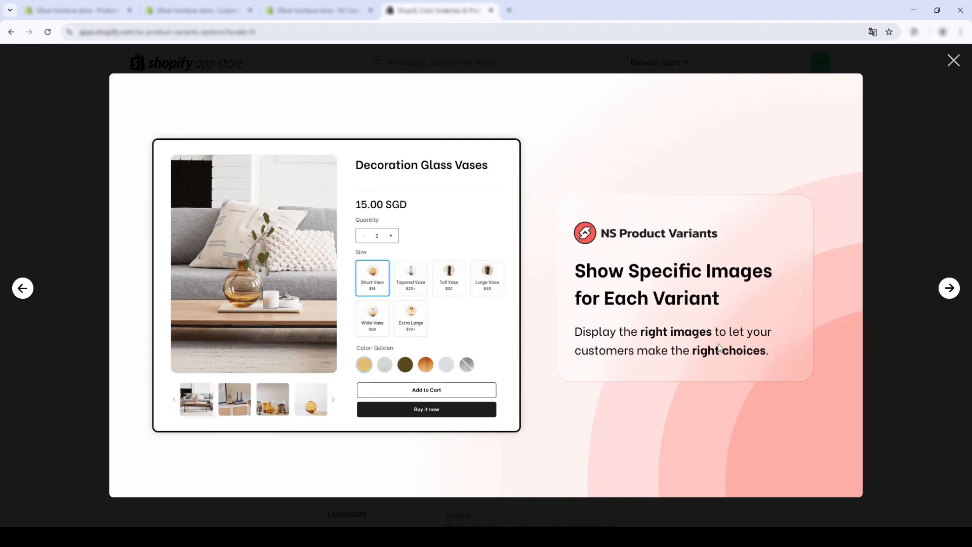
left_click(950, 288)
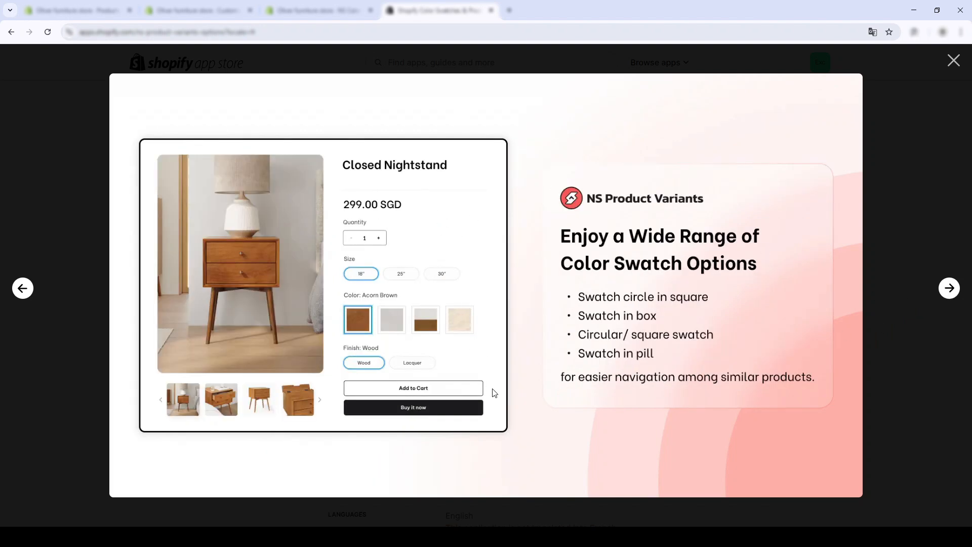
left_click(947, 289)
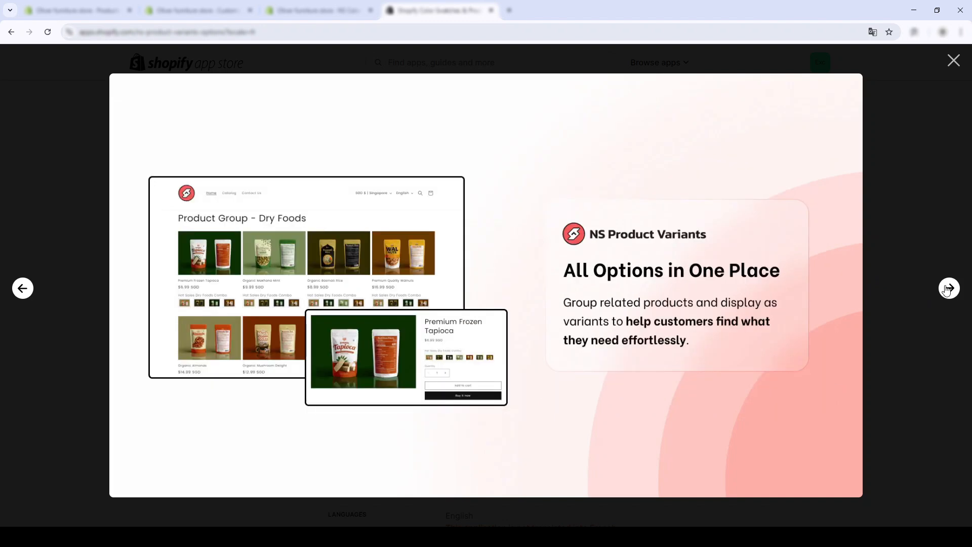
left_click(949, 289)
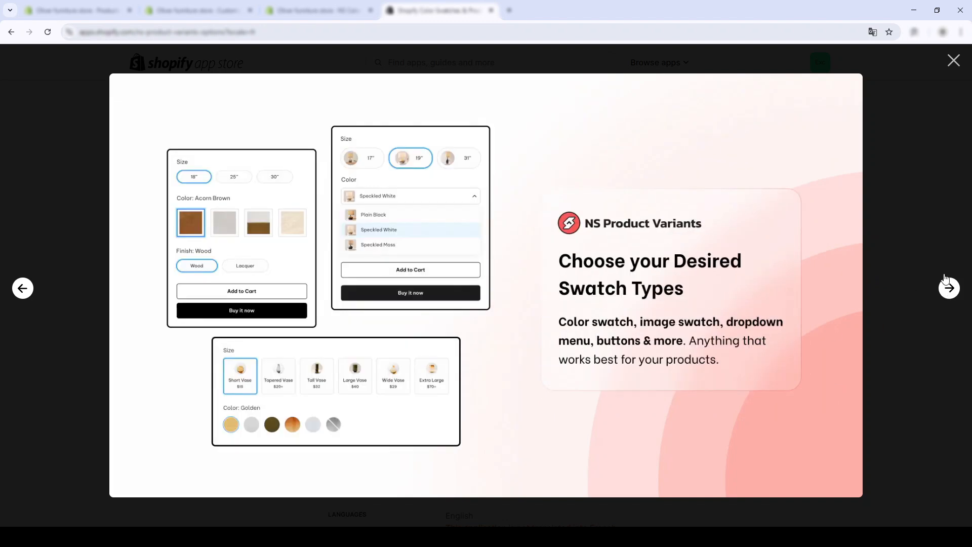
left_click(949, 288)
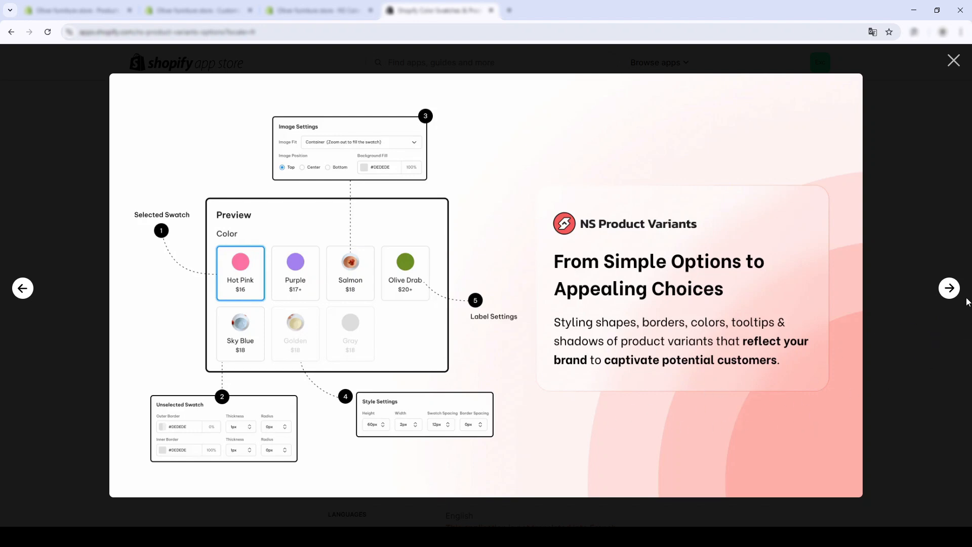
left_click(951, 290)
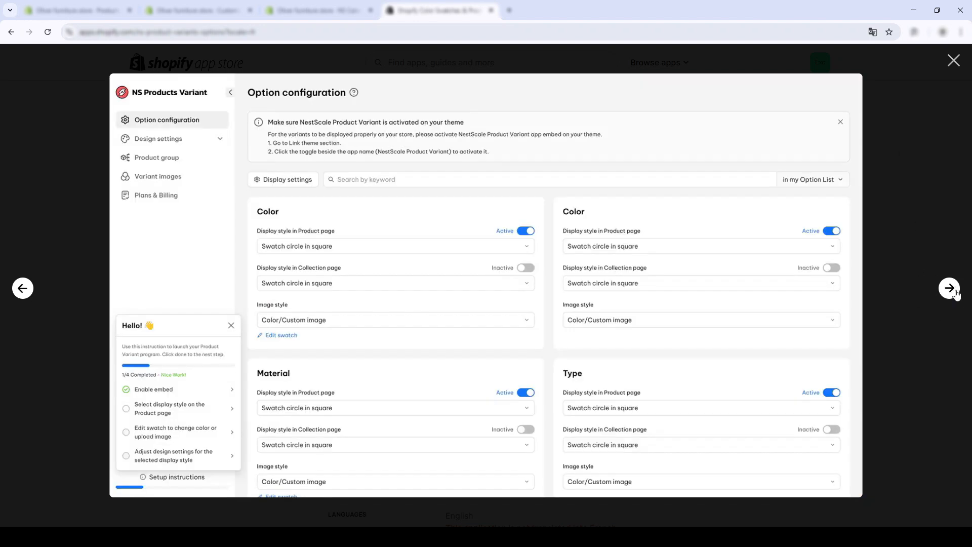
left_click(954, 293)
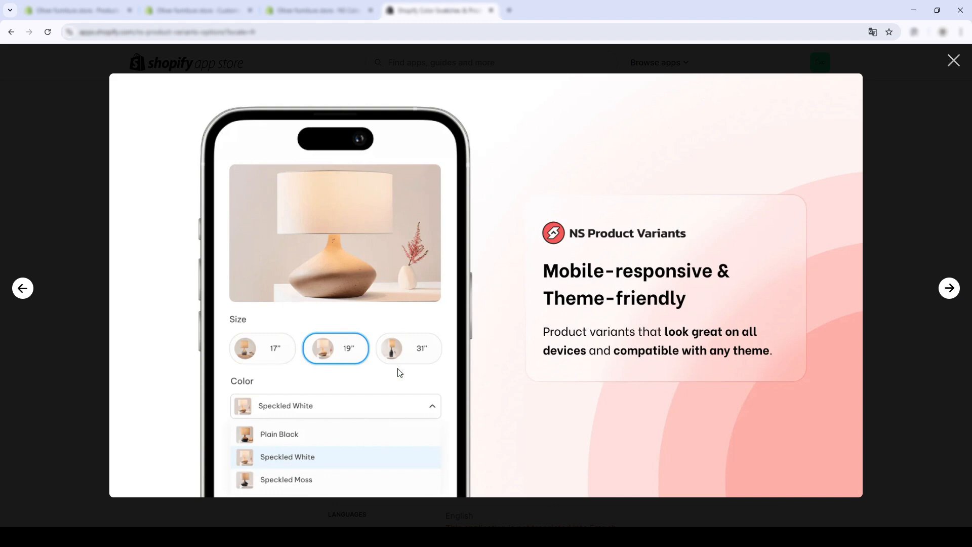
left_click(949, 288)
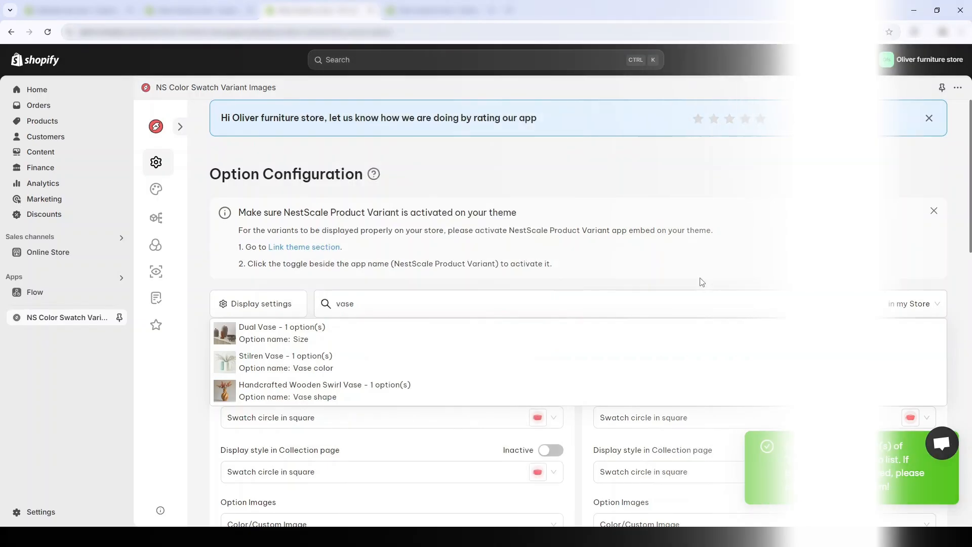
Find the Vase color option in the NS Color Swatch app and make its product page display style active.
scroll(702, 282, "down", 2)
scroll(702, 282, "down", 2)
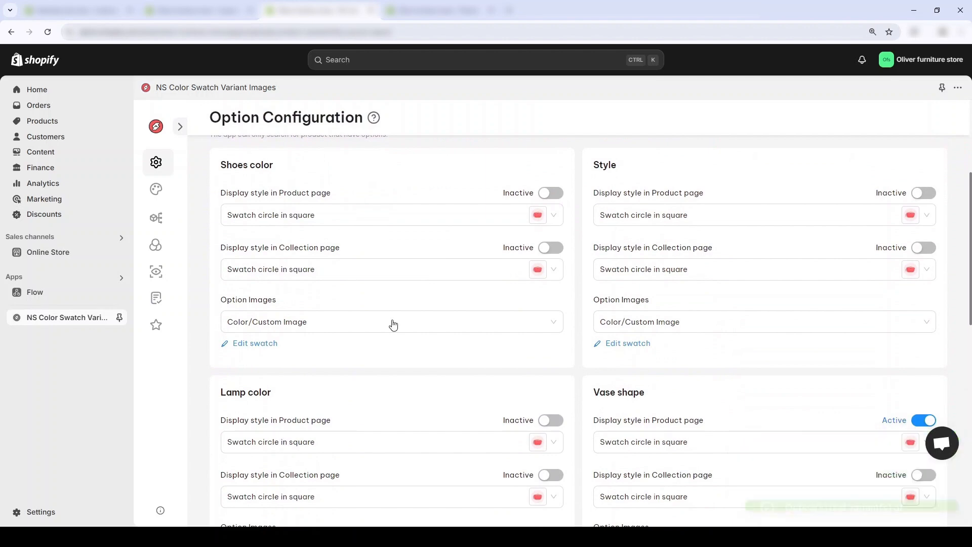
scroll(393, 326, "down", 5)
scroll(541, 365, "down", 3)
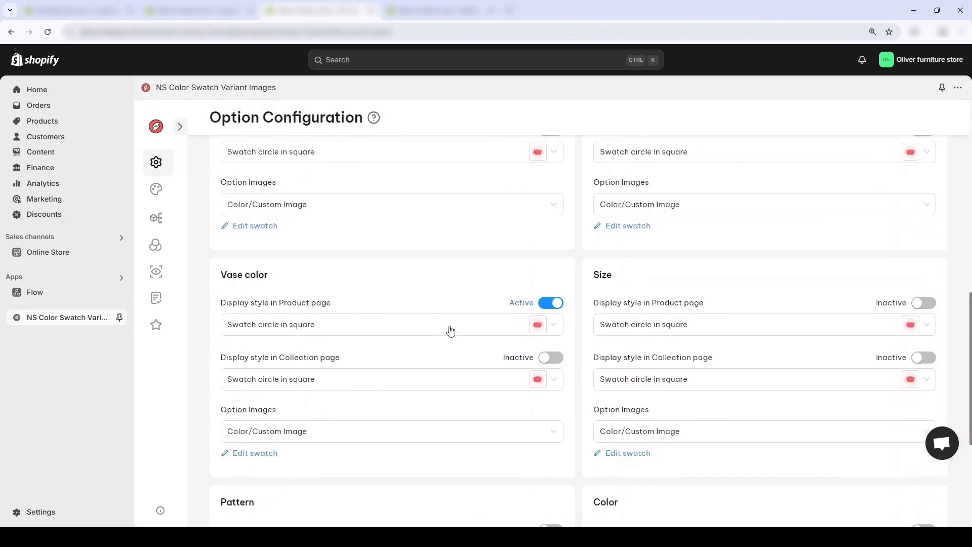
left_click(553, 294)
left_click(556, 295)
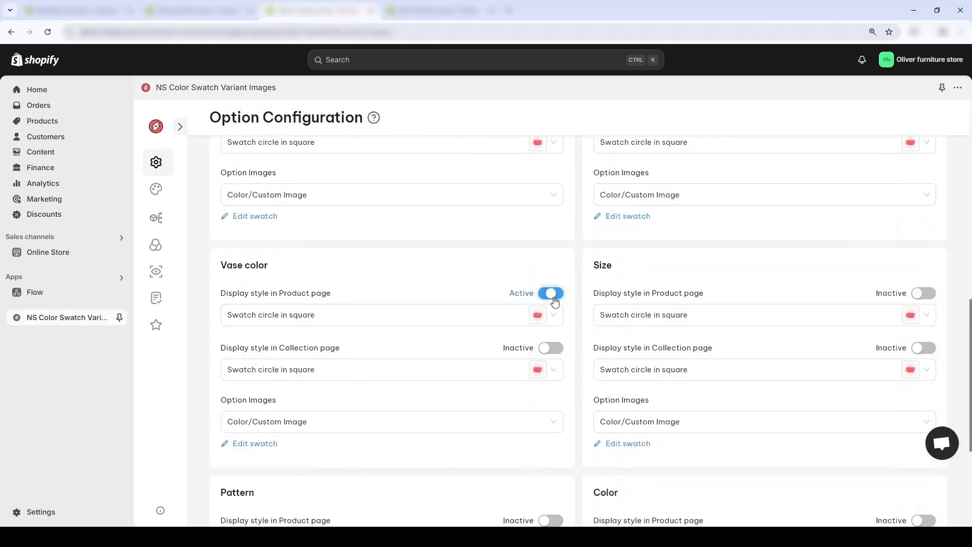
Use Color/Custom Image for Vase color, update its swatches with Grey #d6d6d6 and White #ffffff, and save the configuration.
left_click(297, 430)
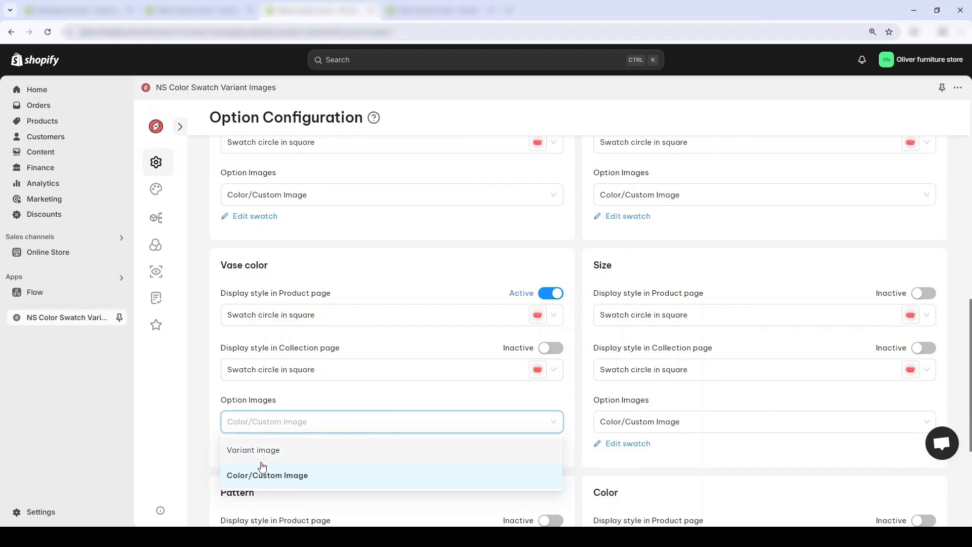
left_click(267, 432)
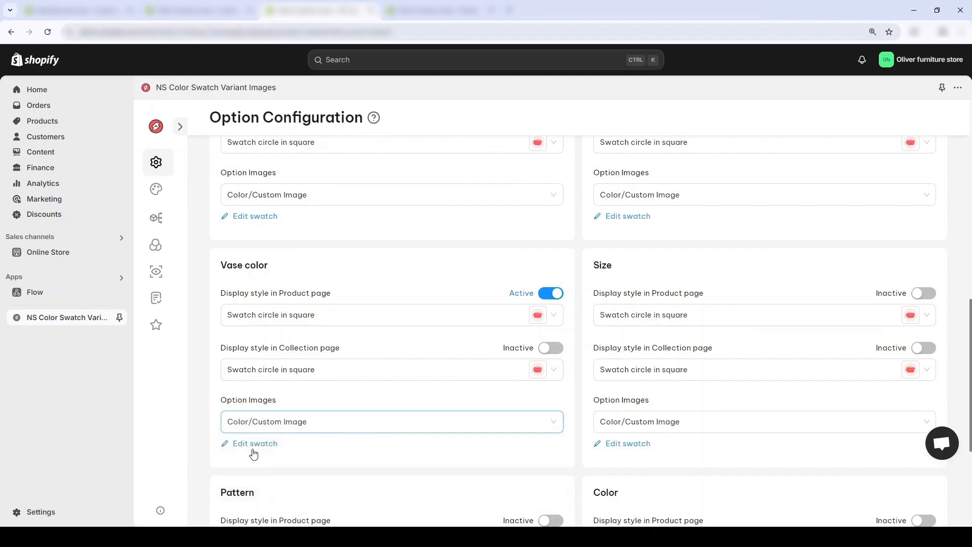
double_click(255, 446)
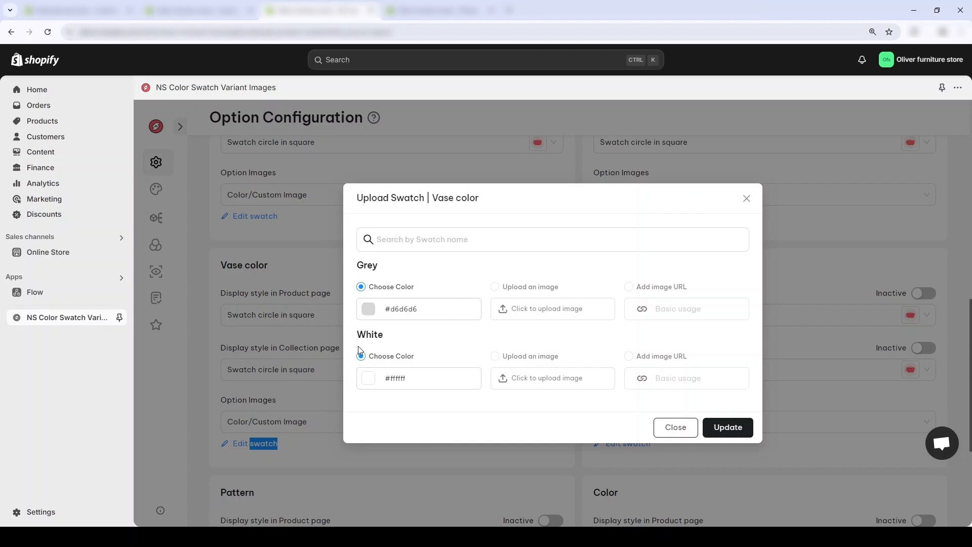
left_click(729, 427)
left_click(930, 117)
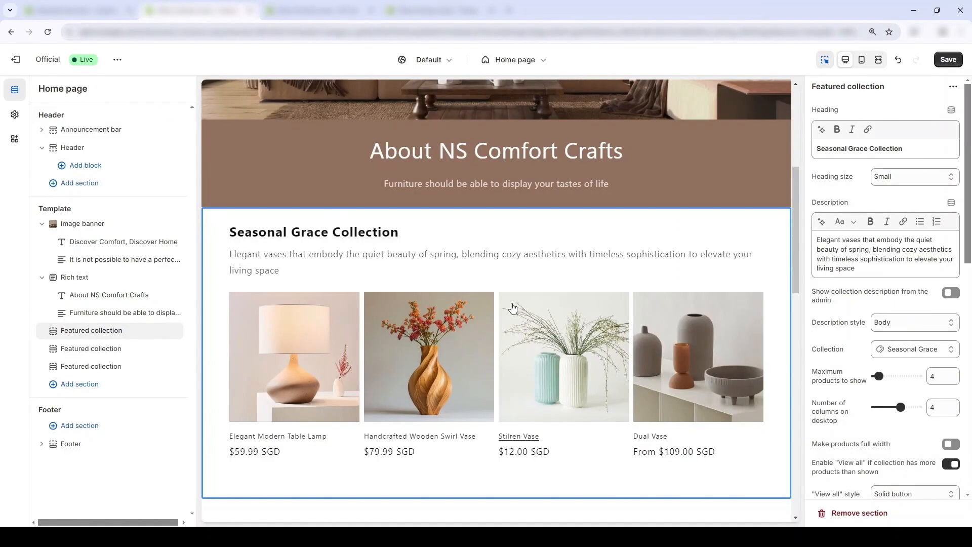
Check the Stilren Vase's color swatches in the theme editor preview and review the Elegant Modern Table Lamp's media and variants.
left_click(514, 308)
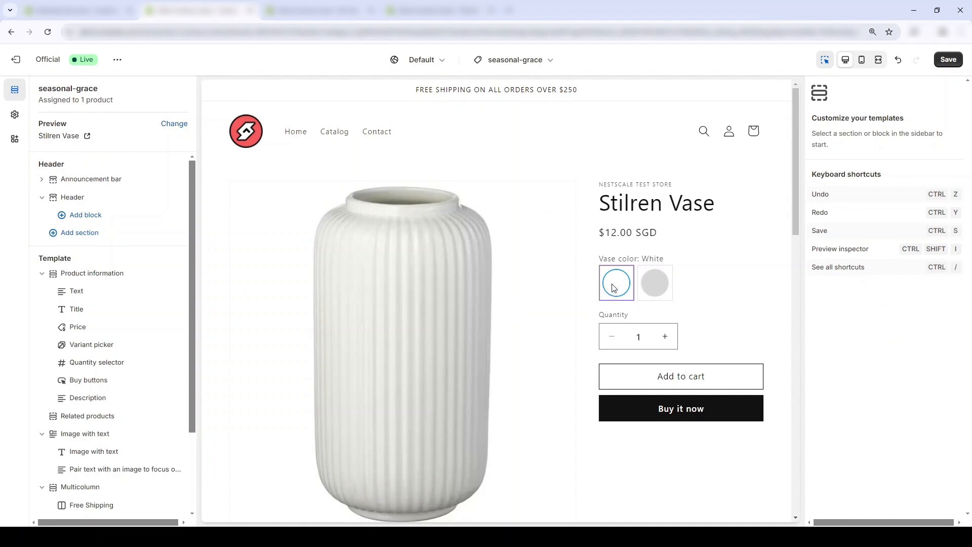
left_click(299, 5)
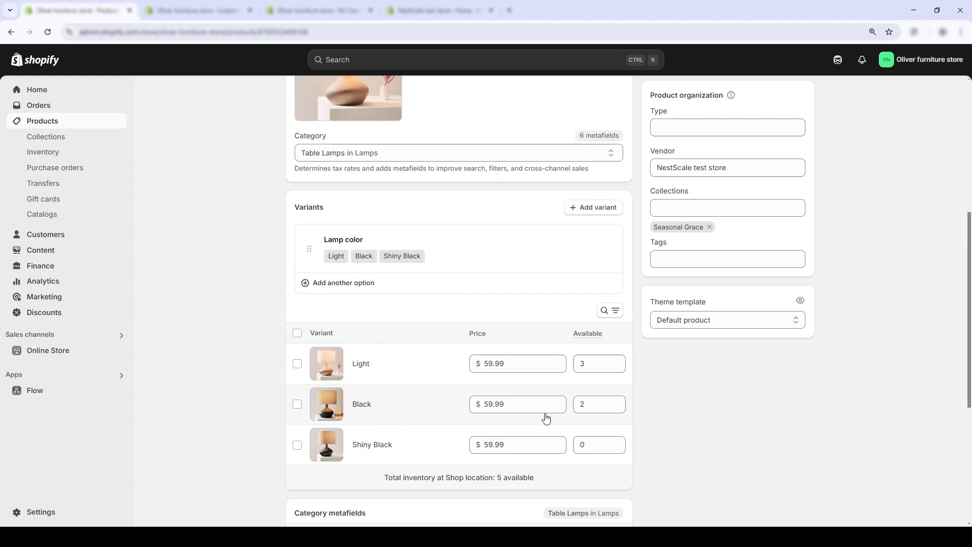
scroll(546, 419, "up", 6)
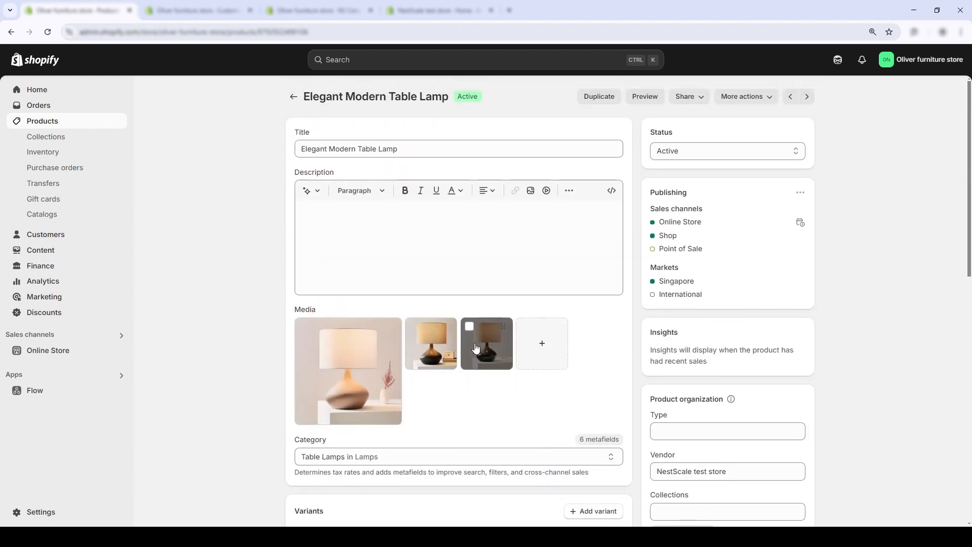
scroll(459, 398, "down", 7)
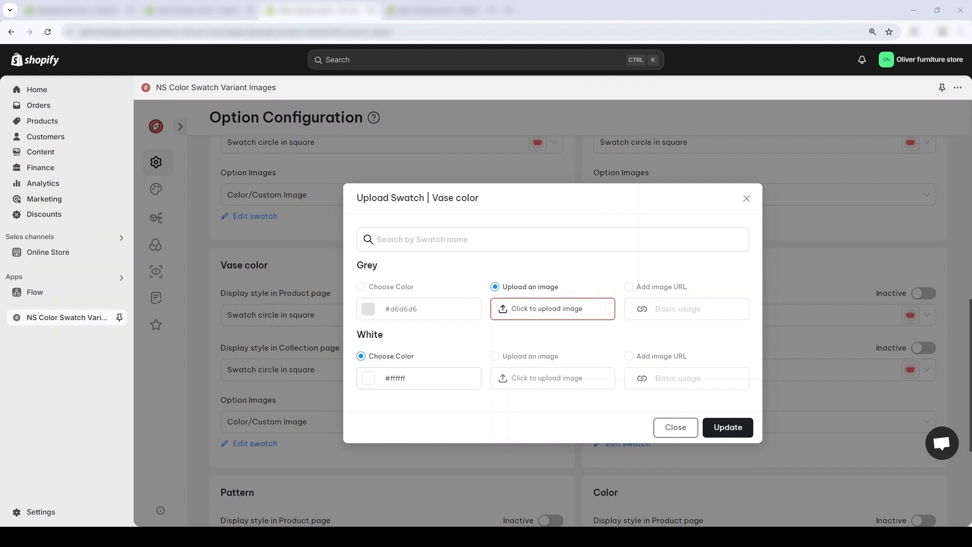
Use uploaded vase images for the Grey and White swatches of Vase color, save, and check them in the Stilren Vase preview.
left_click(496, 357)
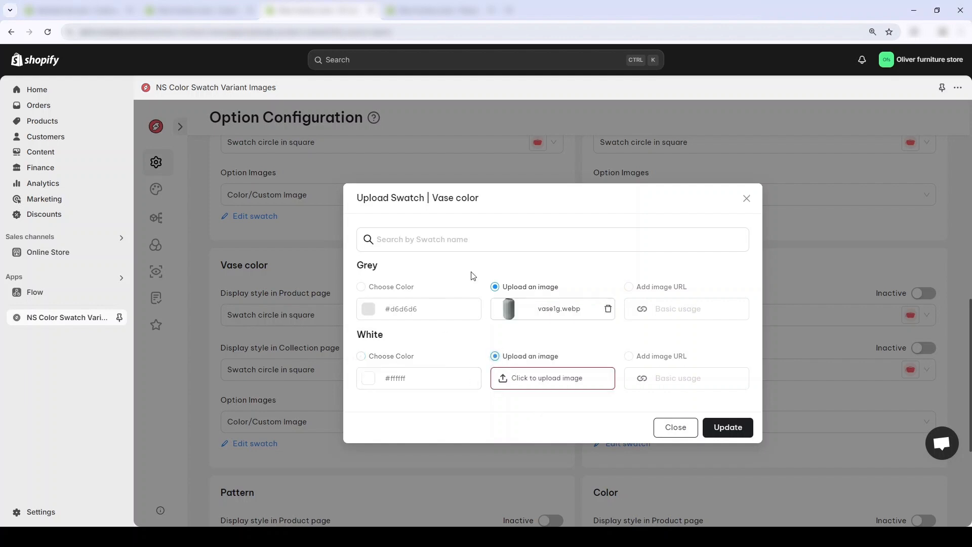
left_click(535, 383)
left_click(724, 428)
left_click(926, 123)
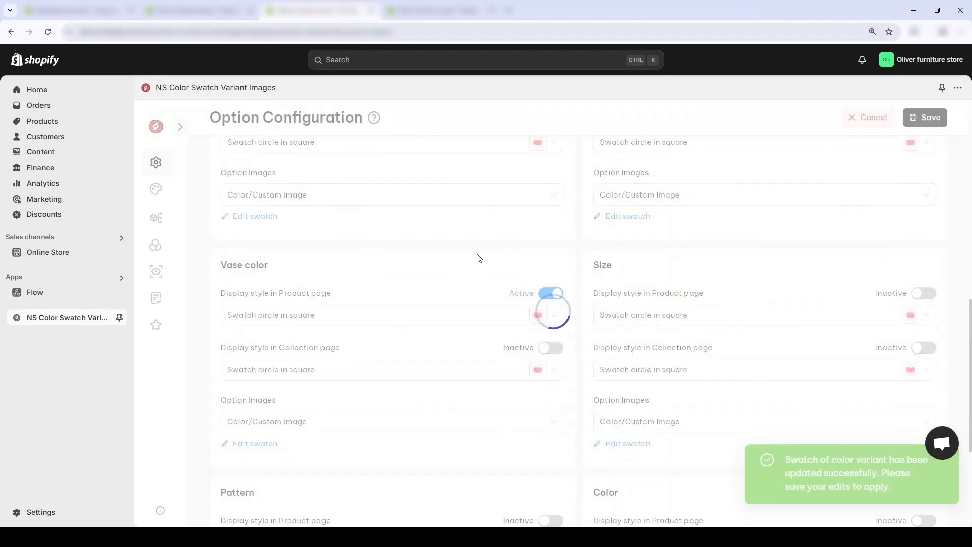
left_click(195, 9)
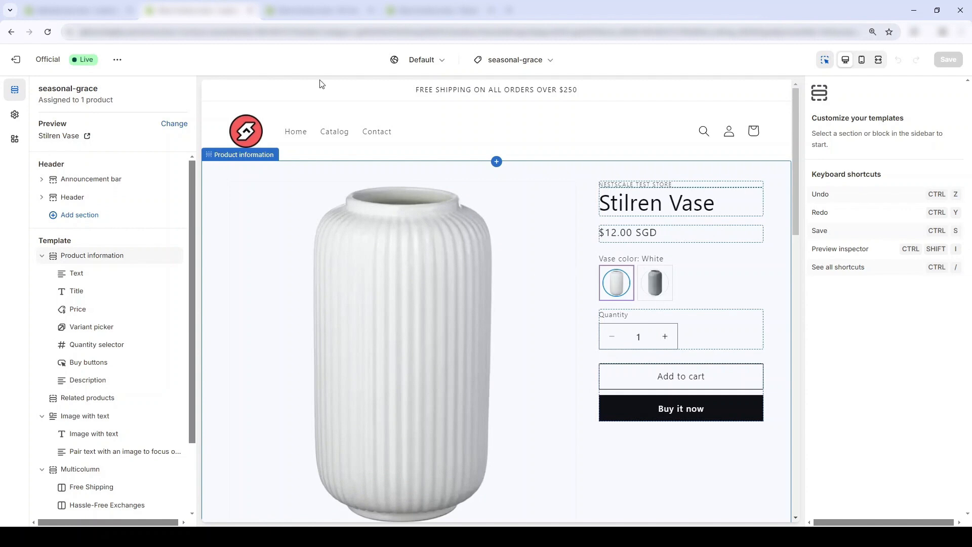
Activate the product page display style for Lamp color, set its option images to Variant image, and save the configuration.
left_click(314, 10)
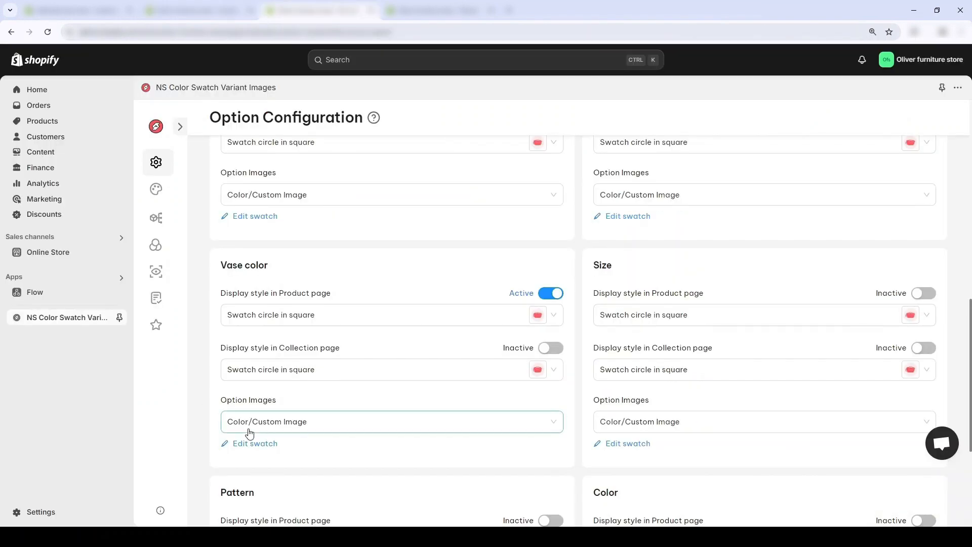
scroll(250, 433, "up", 5)
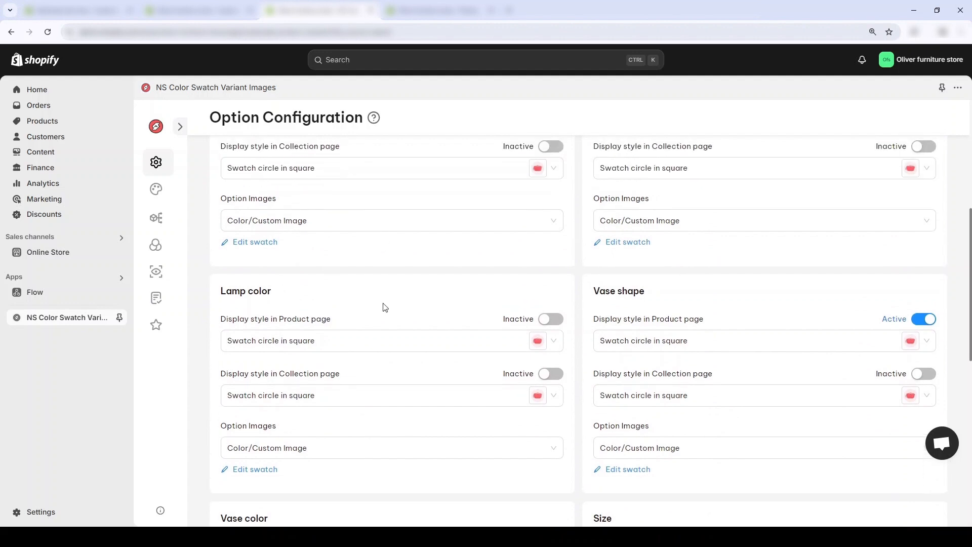
left_click(551, 319)
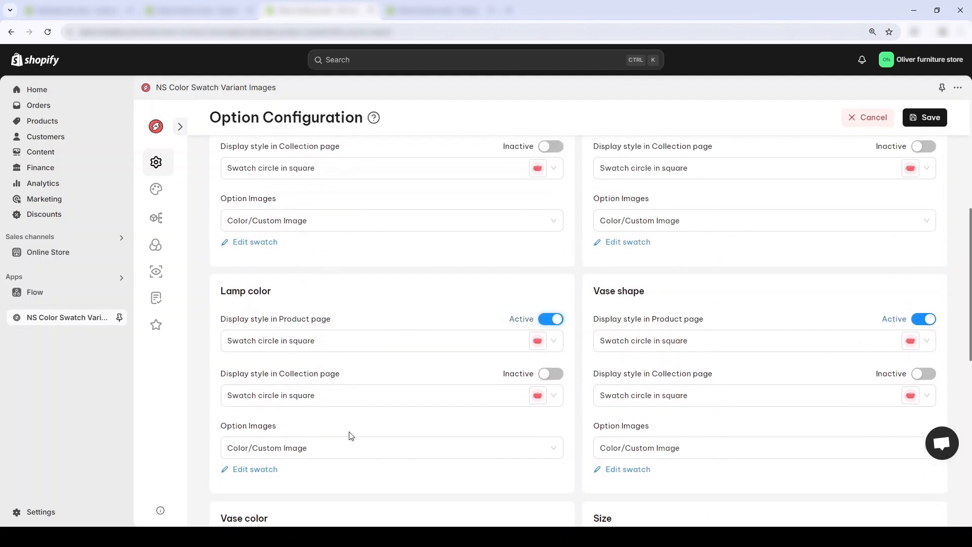
left_click(349, 441)
left_click(246, 478)
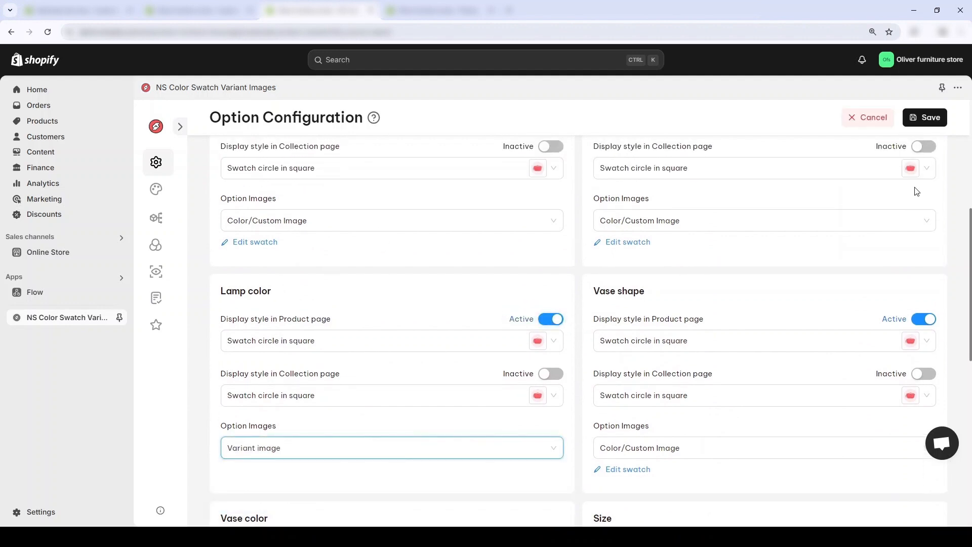
left_click(927, 117)
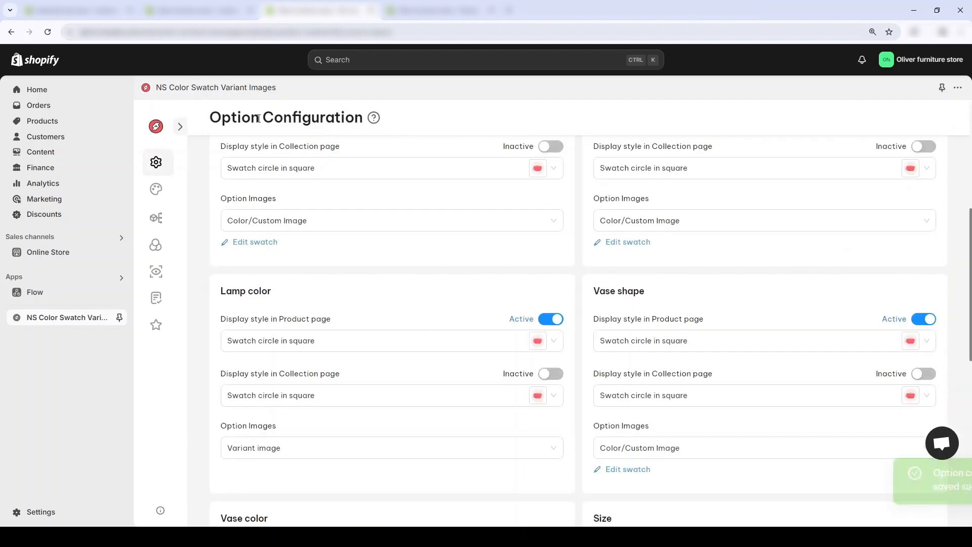
Change the theme editor preview product to the Elegant Modern Table Lamp to check its Lamp color swatches.
left_click(215, 5)
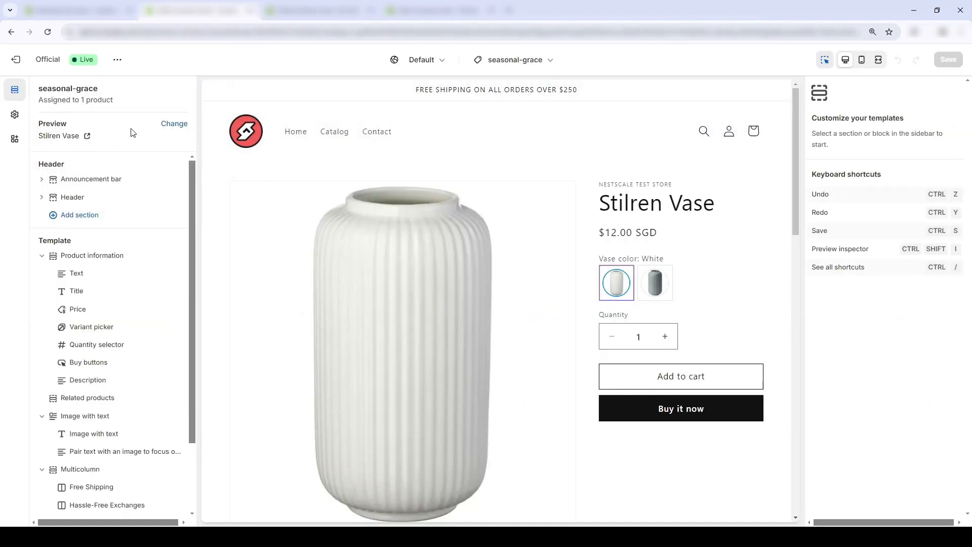
left_click(174, 129)
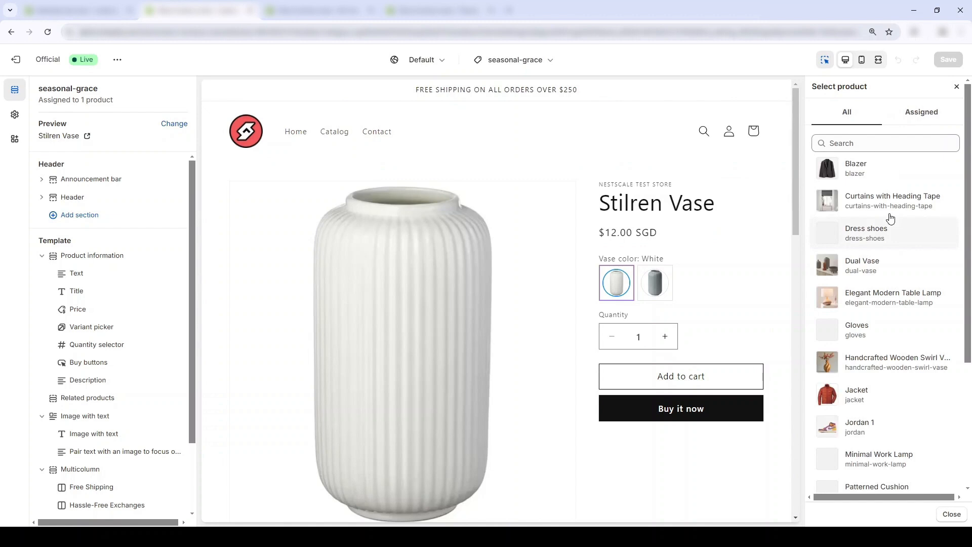
scroll(890, 316, "down", 5)
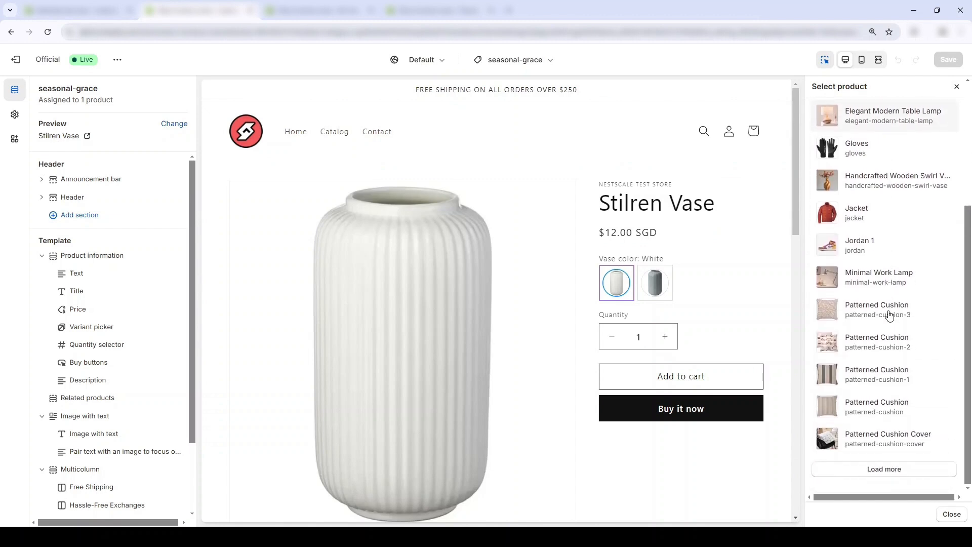
left_click(877, 118)
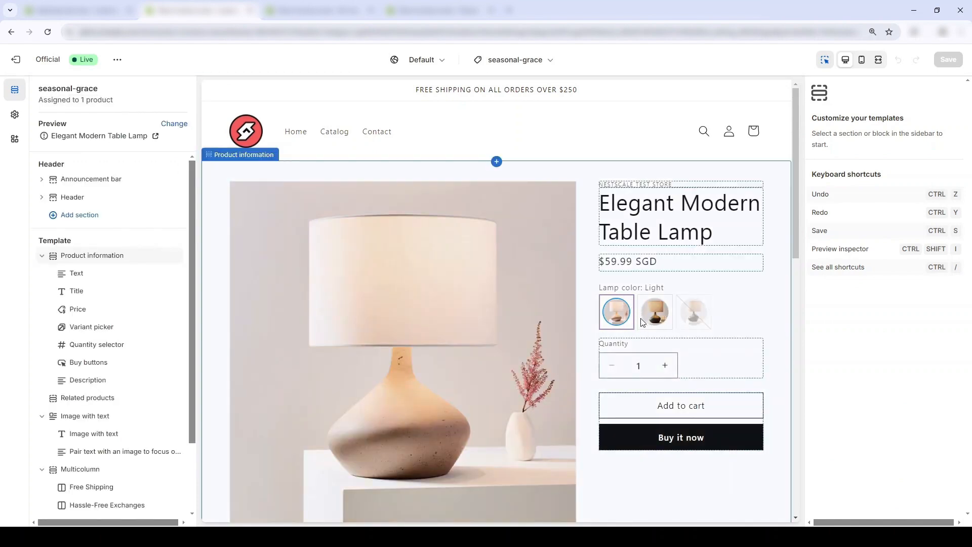
Check the Black and Shiny Black swatches of Lamp color in the Elegant Modern Table Lamp preview.
left_click(650, 317)
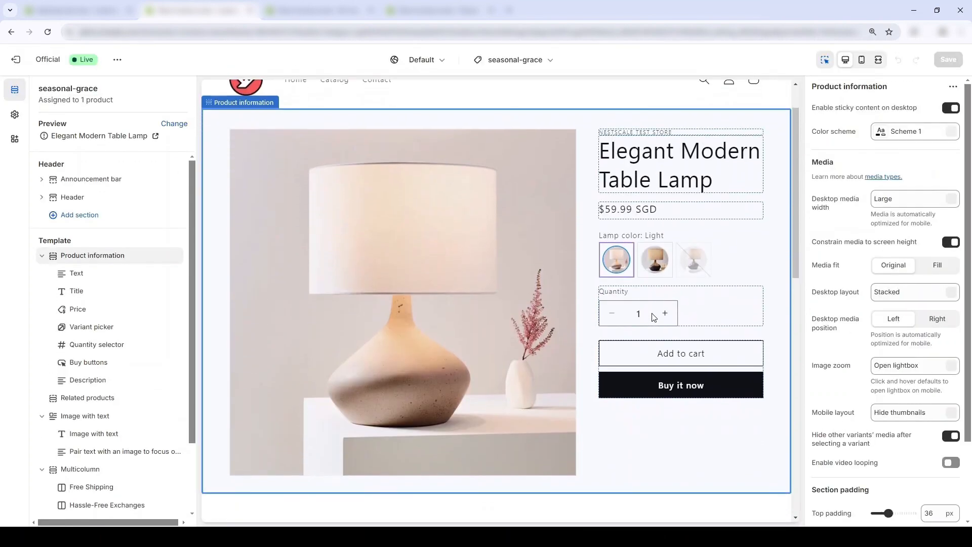
left_click(657, 258)
left_click(692, 260)
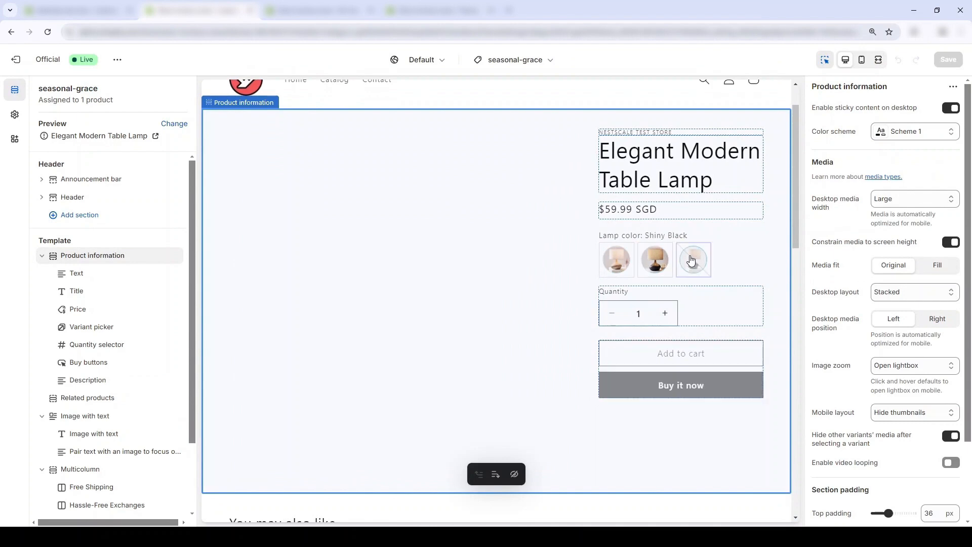
scroll(320, 314, "down", 2)
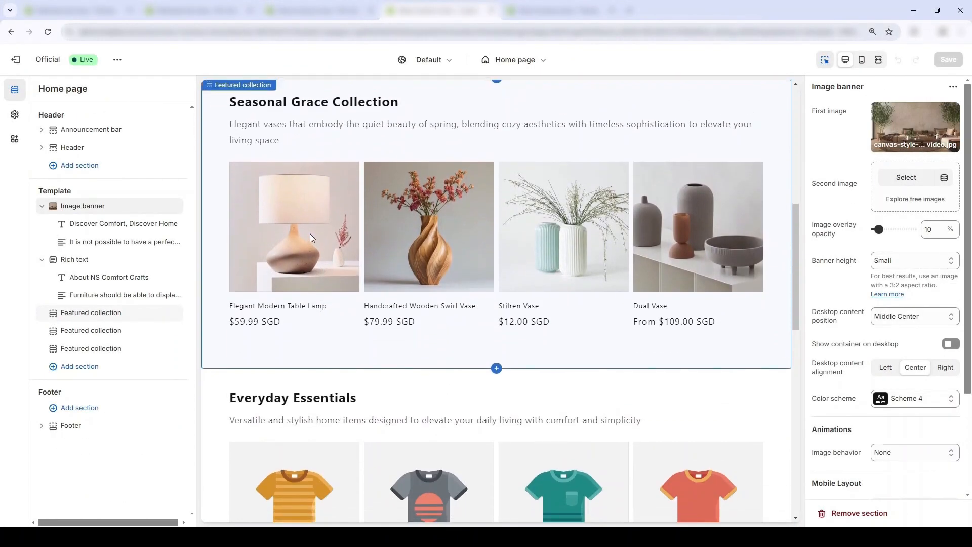
Check the Black swatch in the Elegant Modern Table Lamp's quick view from the home page's Seasonal Grace Collection, and close it.
left_click(310, 237)
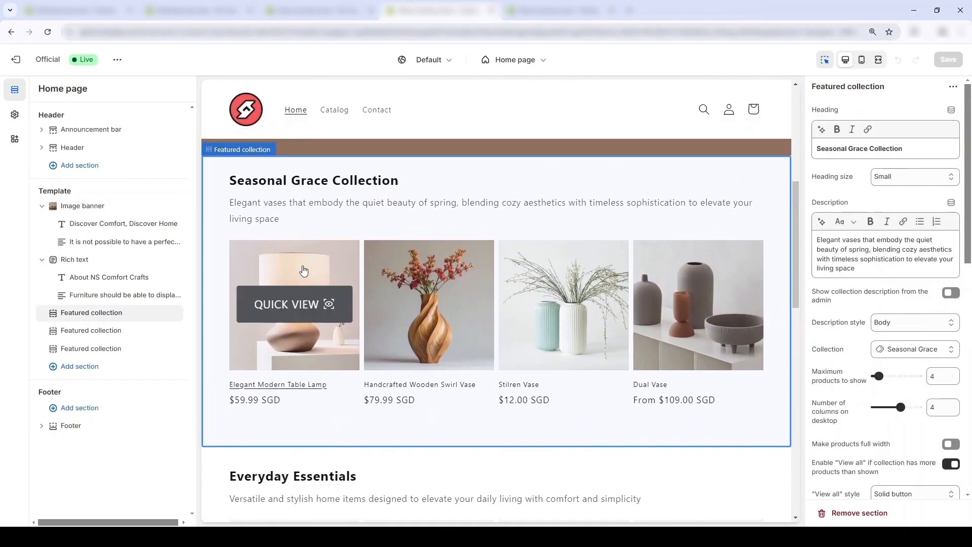
left_click(304, 311)
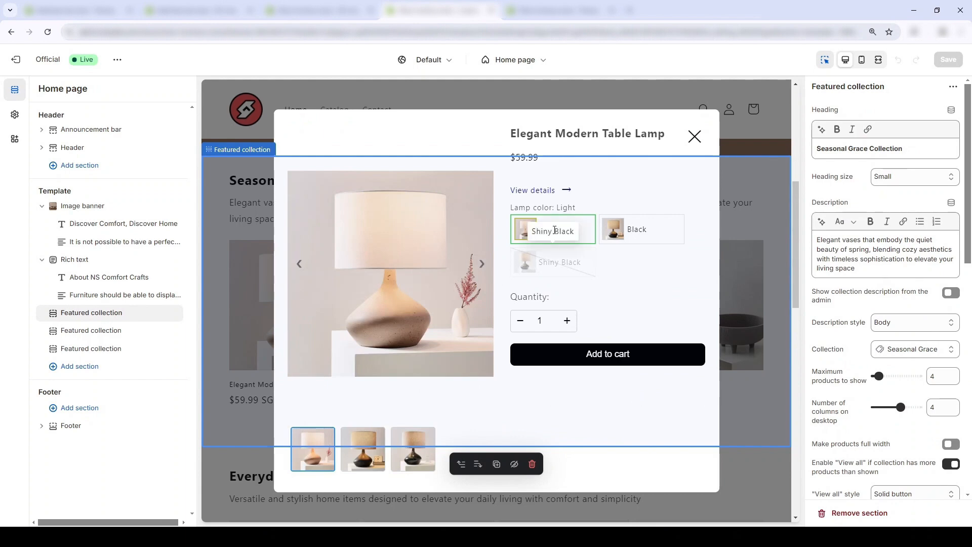
left_click(642, 230)
left_click(692, 141)
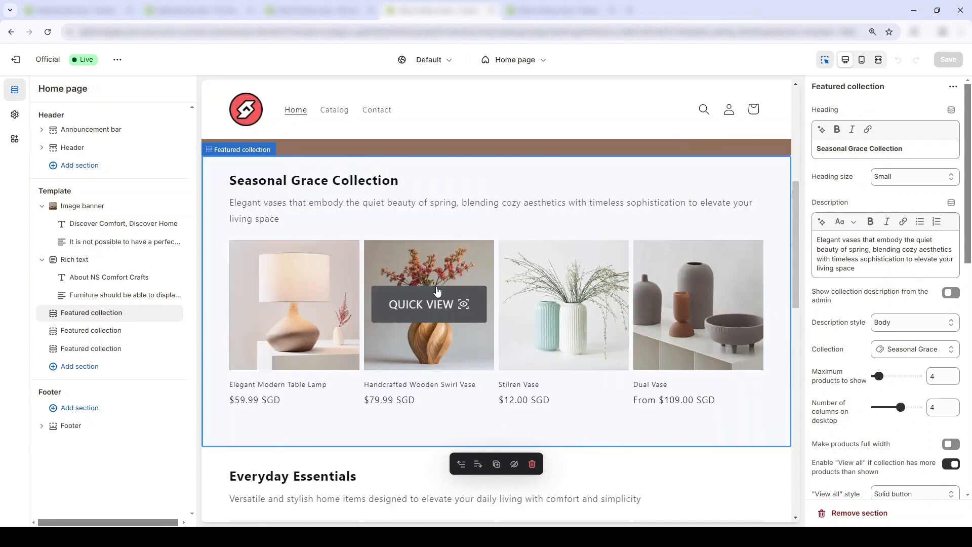
Check the option swatches in the quick views of the Handcrafted Wooden Swirl Vase, Stilren Vase and Dual Vase.
left_click(440, 302)
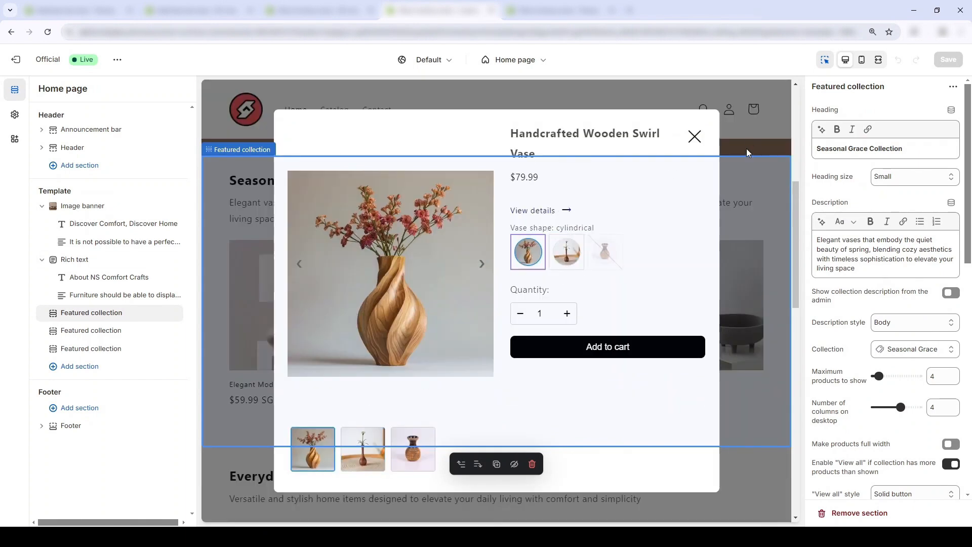
left_click(695, 137)
left_click(561, 313)
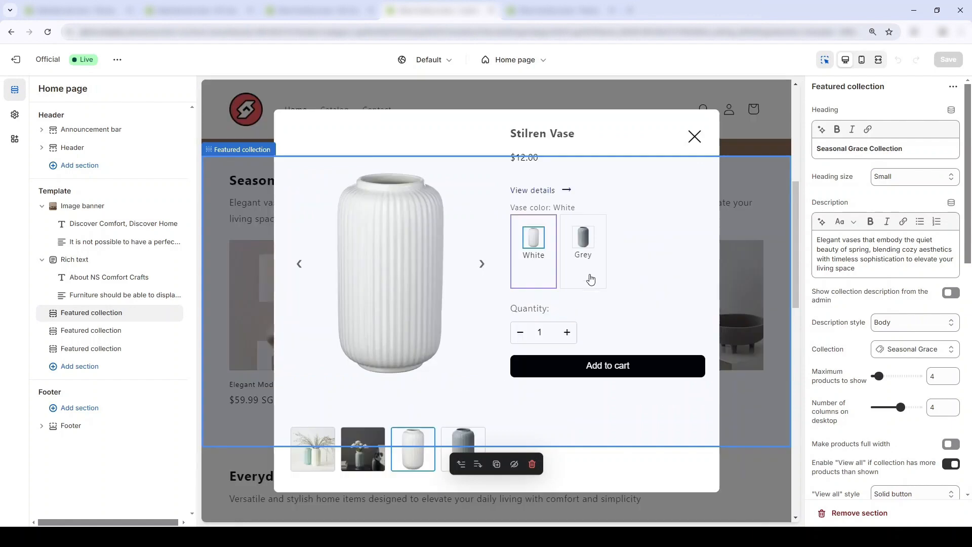
left_click(695, 137)
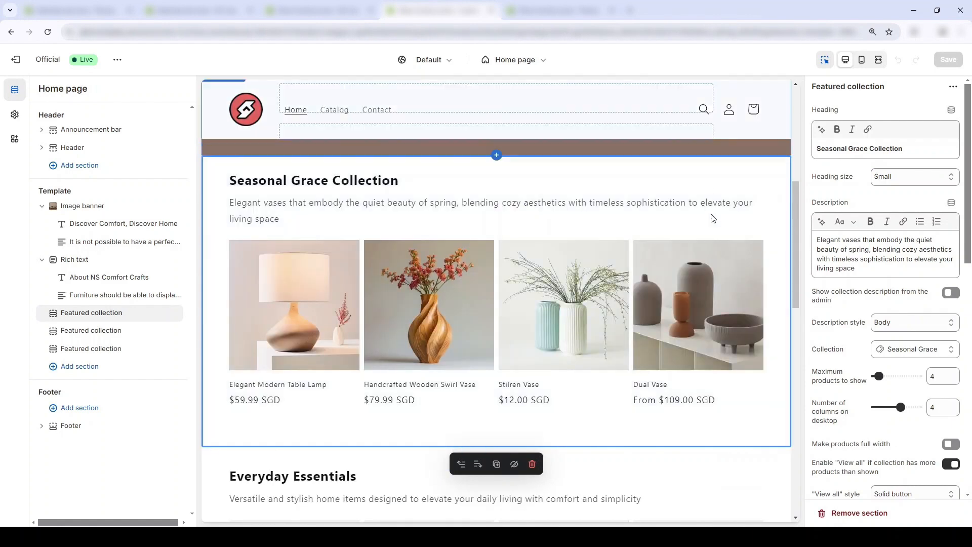
left_click(729, 303)
left_click(557, 228)
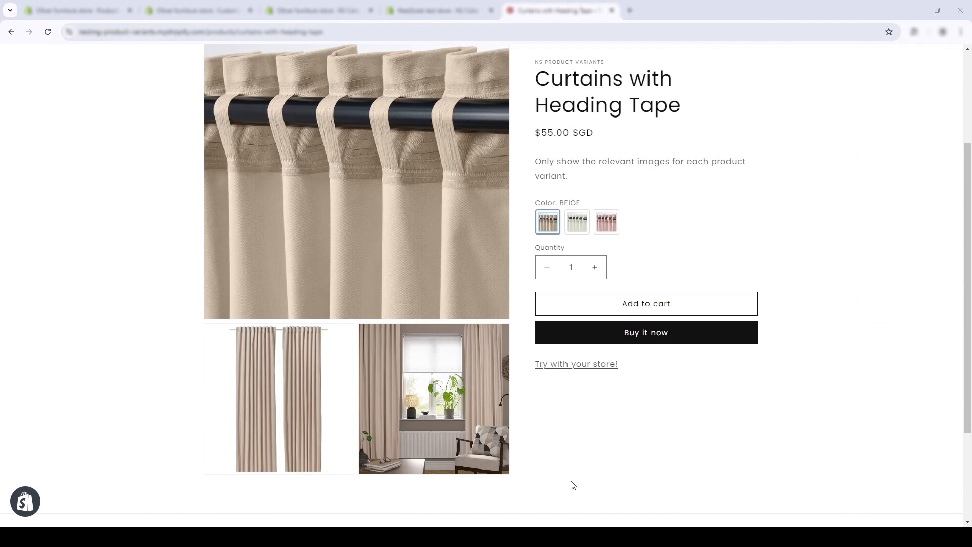
Check the images shown for the White and Pink swatches on the Curtains with Heading Tape storefront page.
scroll(644, 416, "up", 1)
scroll(674, 411, "up", 2)
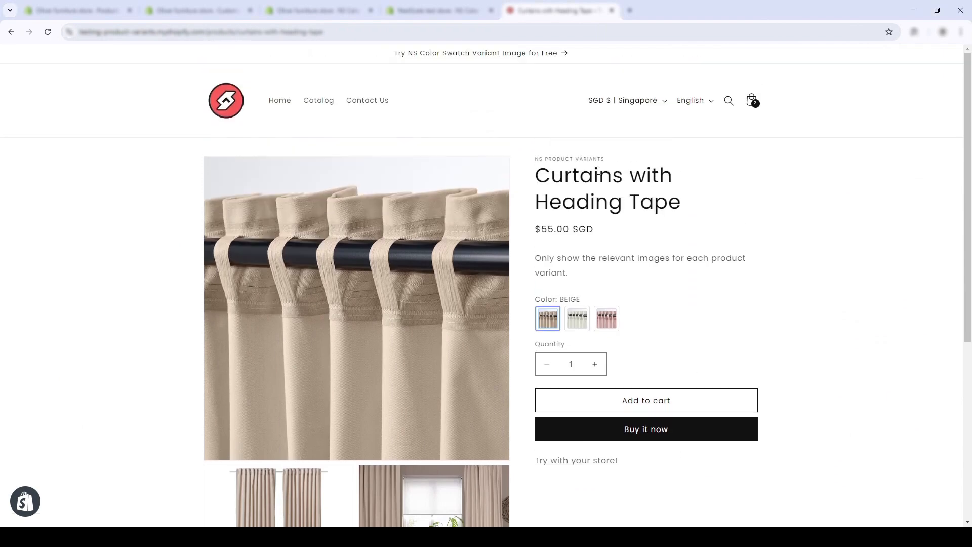
scroll(586, 198, "down", 2)
left_click(578, 223)
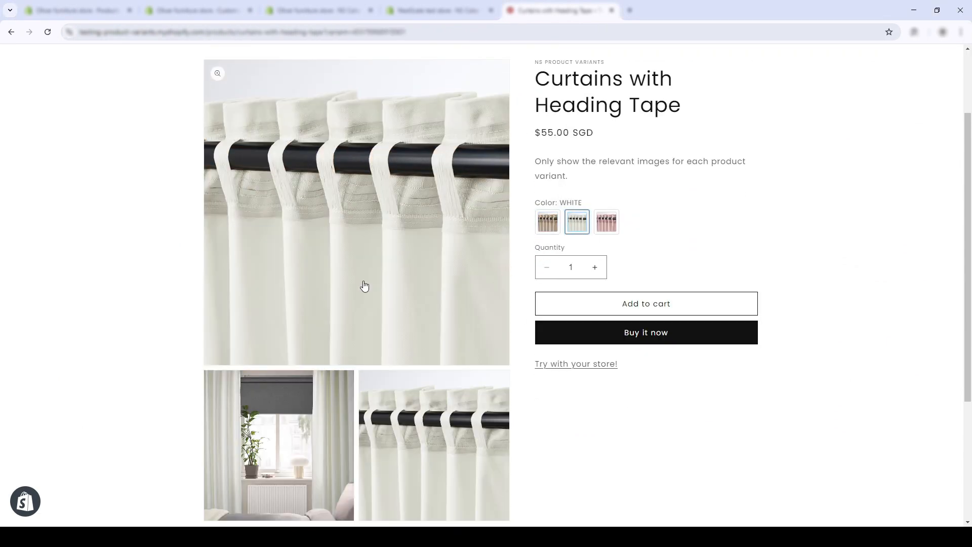
left_click(605, 227)
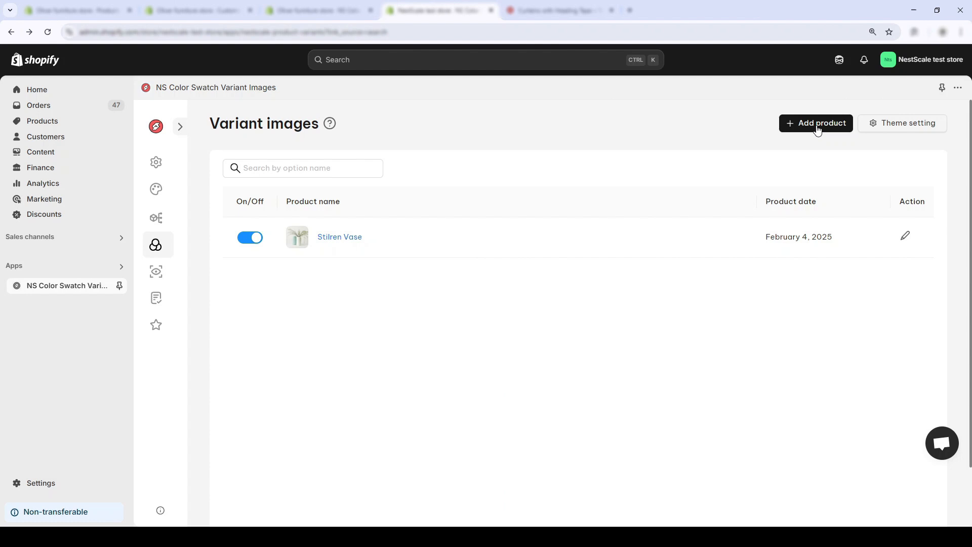
Add the product Curtains with Heading Tape to Variant images in the NS Color Swatch app.
left_click(816, 123)
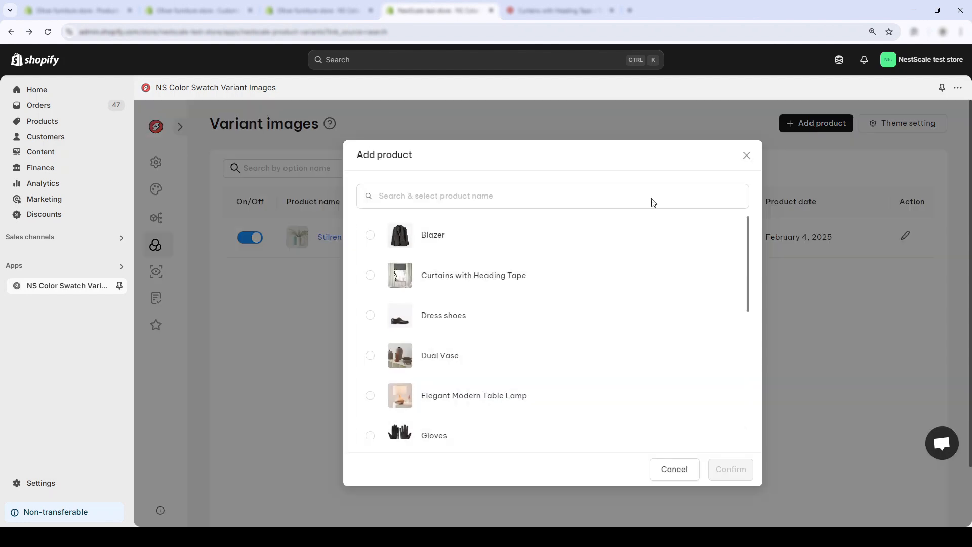
left_click(464, 196)
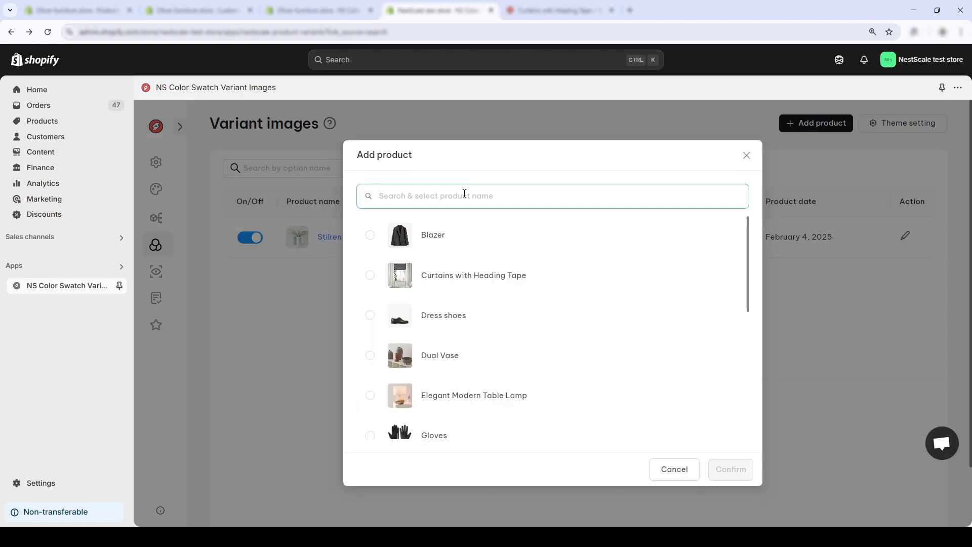
type("curtain")
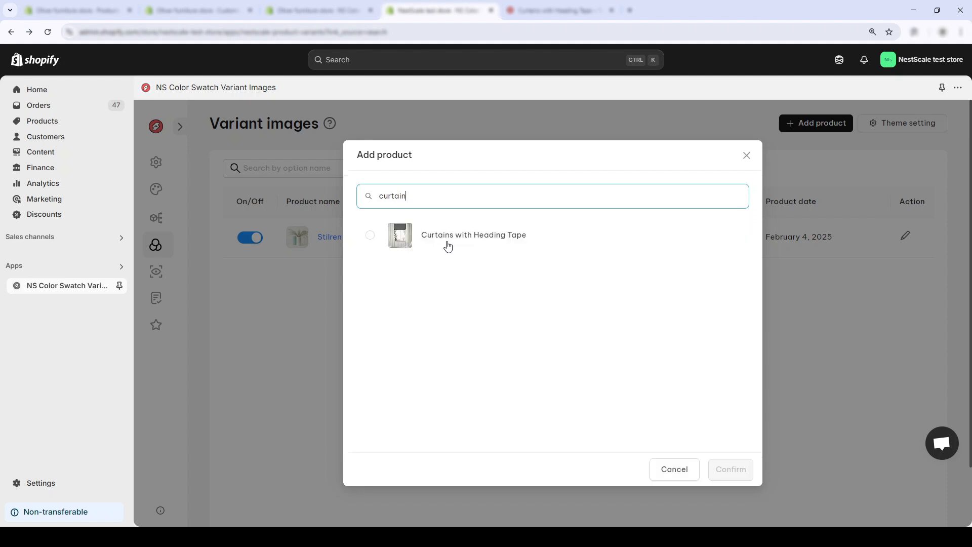
left_click(448, 242)
left_click(737, 472)
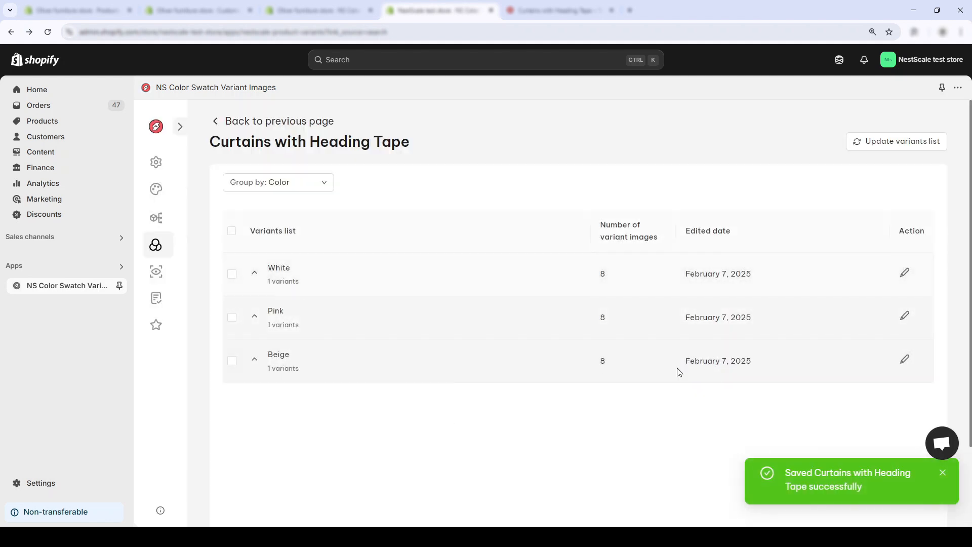
Remove the beige and pink curtain images from the White variant's related image list and save.
left_click(905, 274)
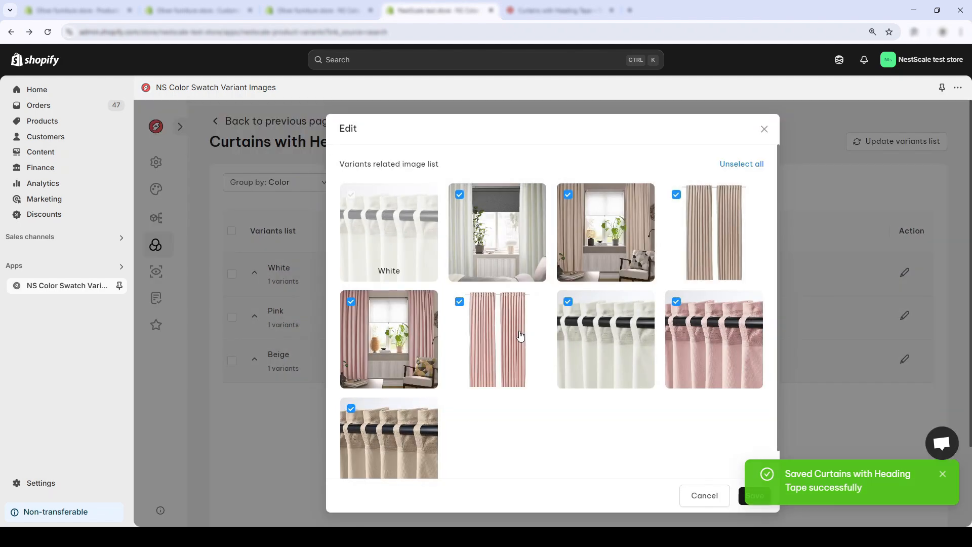
left_click(608, 227)
left_click(704, 226)
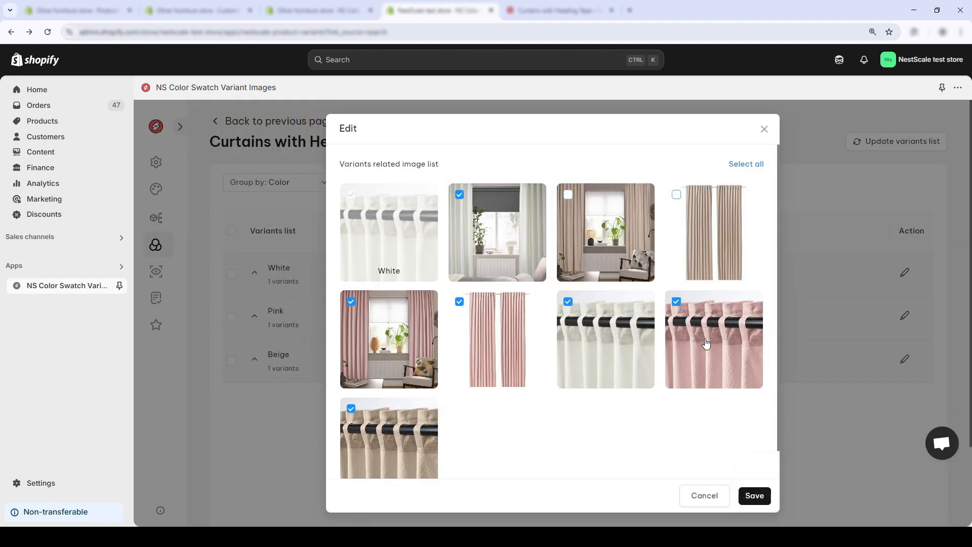
left_click(754, 496)
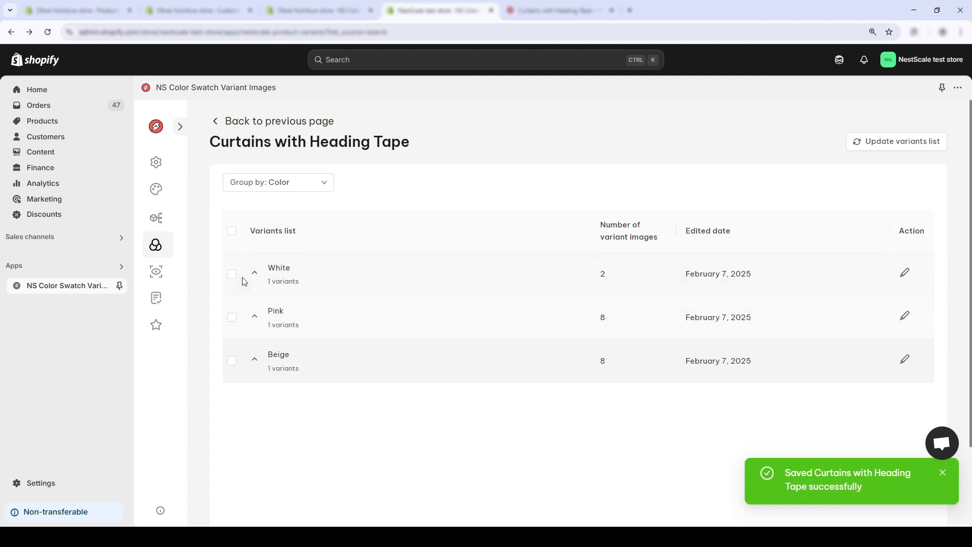
left_click(255, 273)
left_click(255, 274)
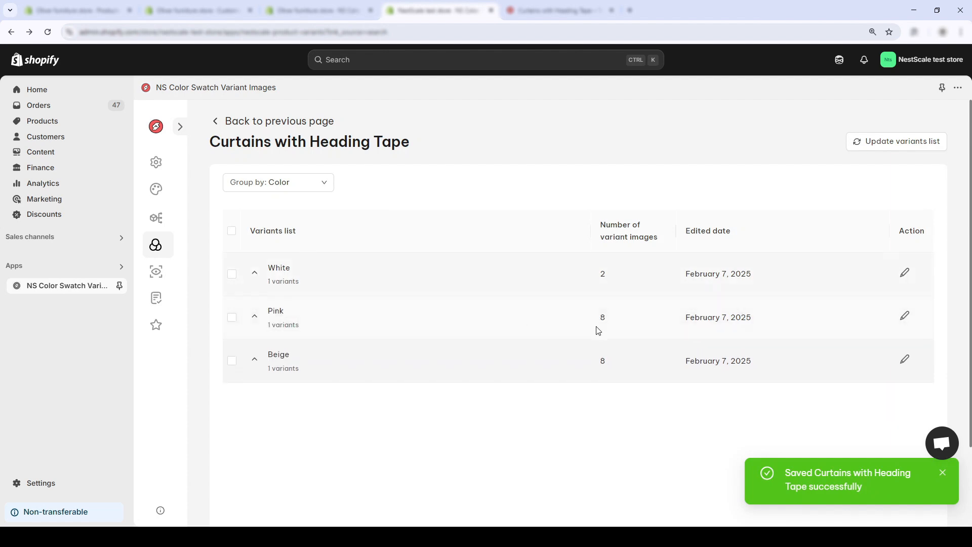
Remove the white and beige curtain images from the Pink variant's related image list and save.
left_click(905, 316)
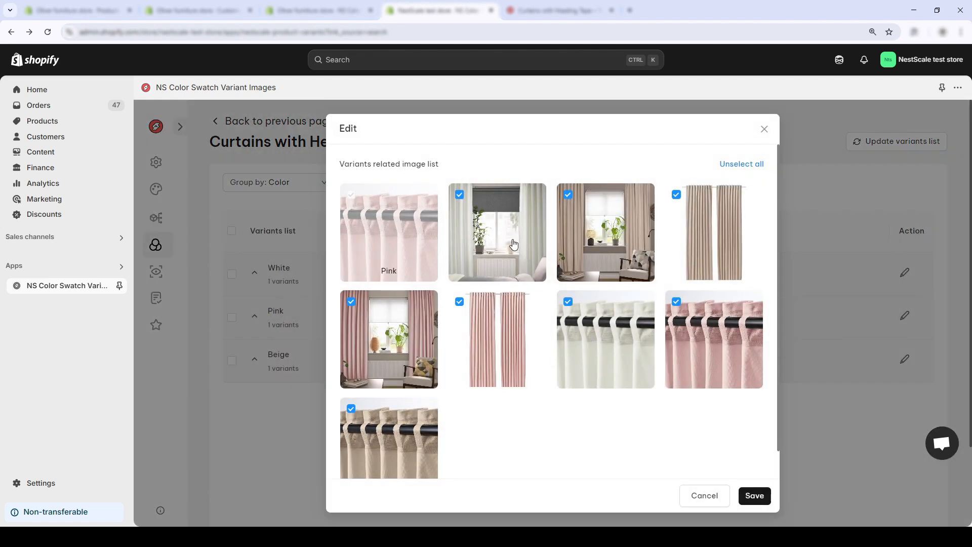
left_click(484, 249)
left_click(602, 243)
left_click(692, 242)
left_click(754, 496)
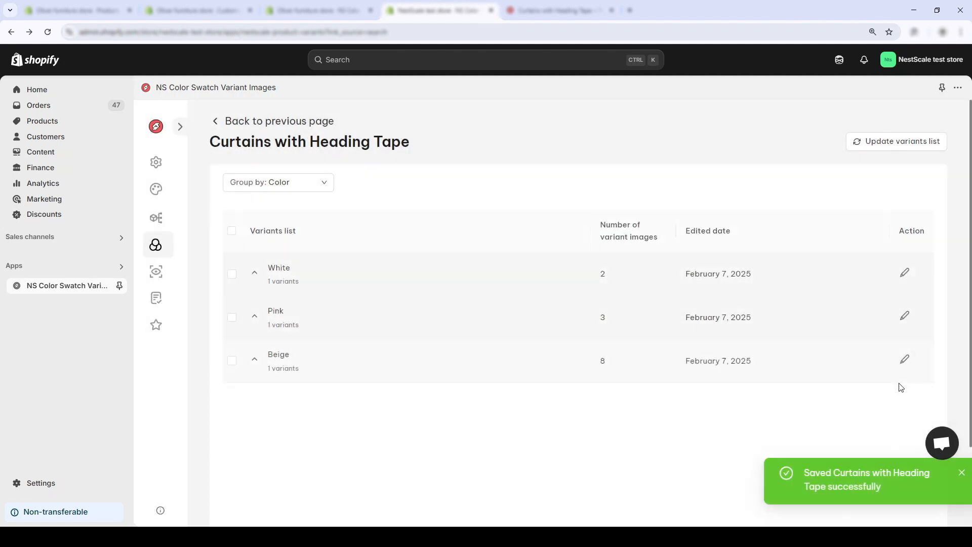
Remove the white and pink curtain images from the Beige variant, save, and check the White and Beige swatches on the storefront page.
left_click(904, 360)
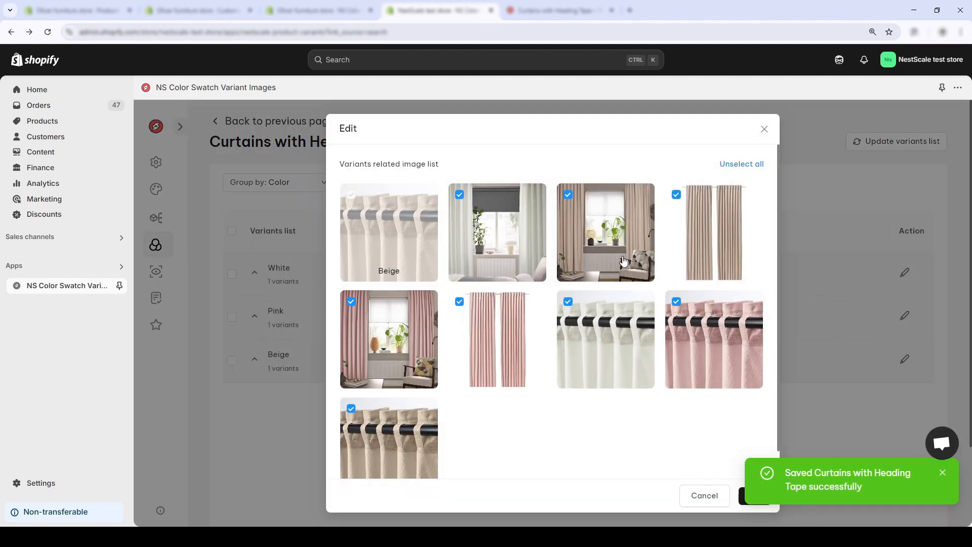
left_click(529, 234)
left_click(497, 315)
left_click(585, 328)
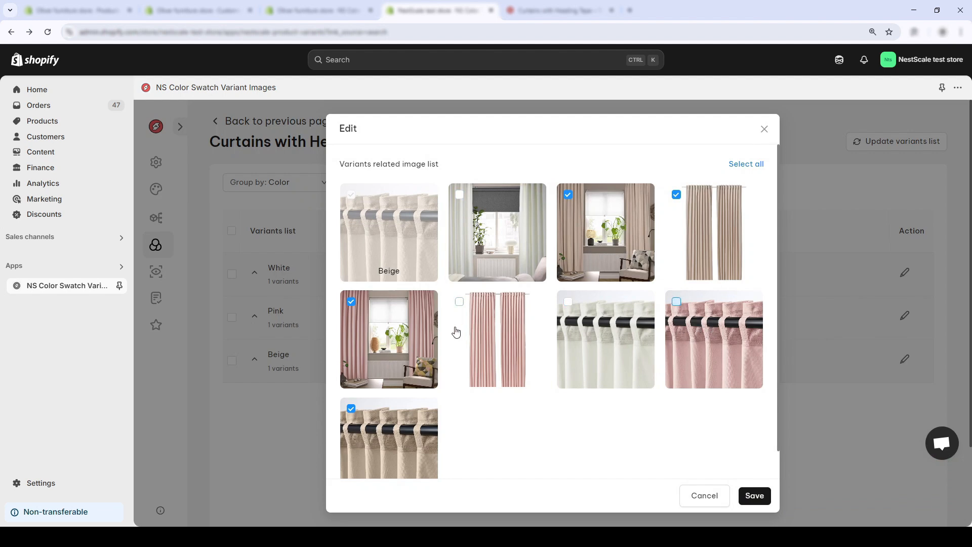
left_click(752, 495)
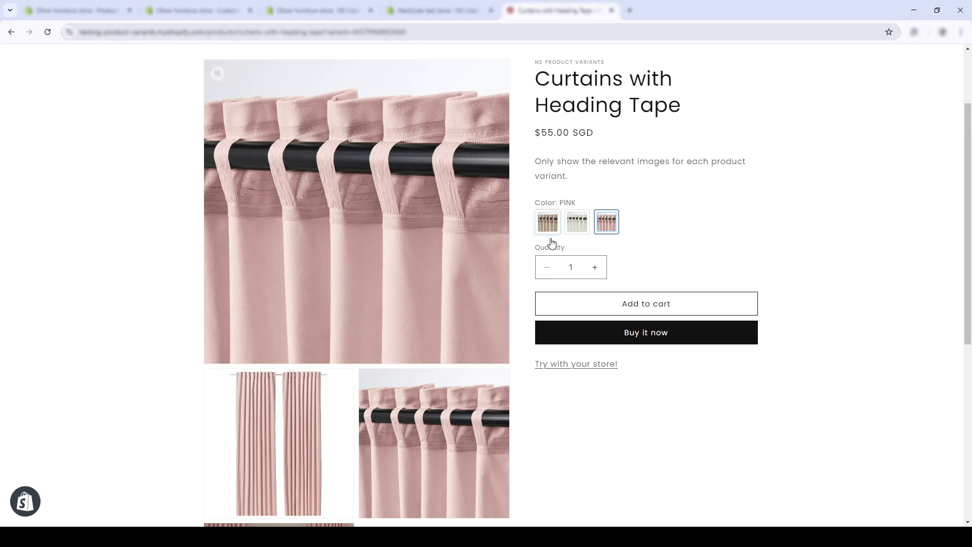
left_click(581, 221)
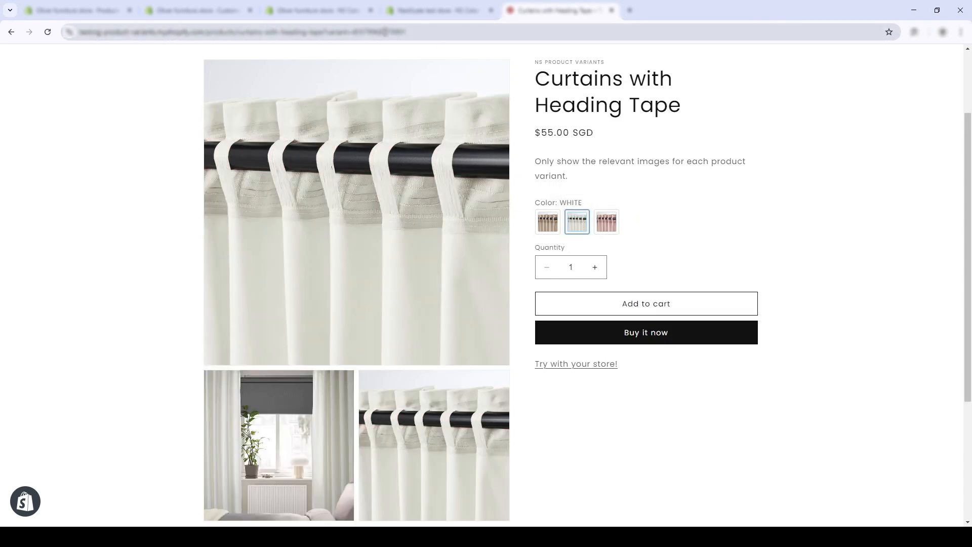
left_click(552, 223)
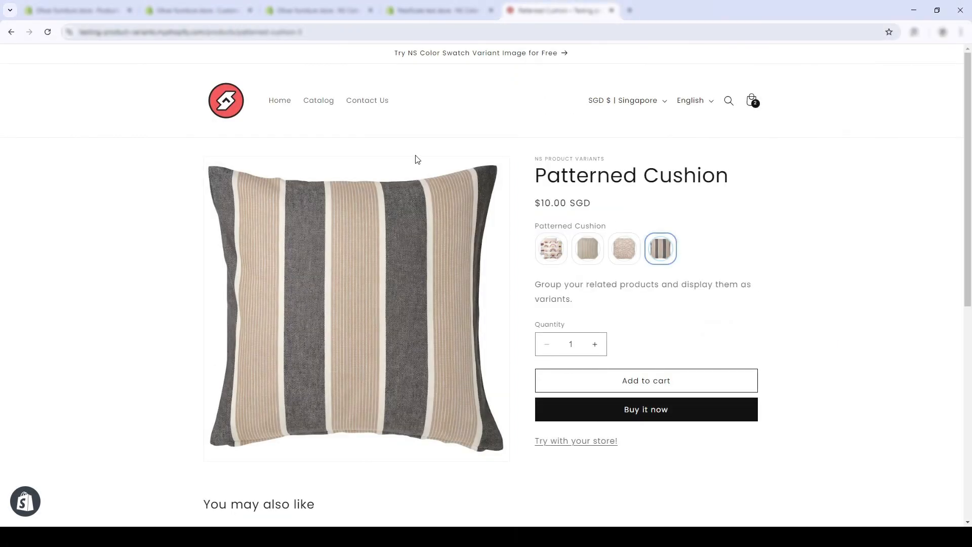
Check the Patterned Cushion's rainbow, narrow-striped and dotted swatches on its storefront page, and the swatches on the related product cards.
left_click_drag(561, 176, 660, 179)
left_click(552, 256)
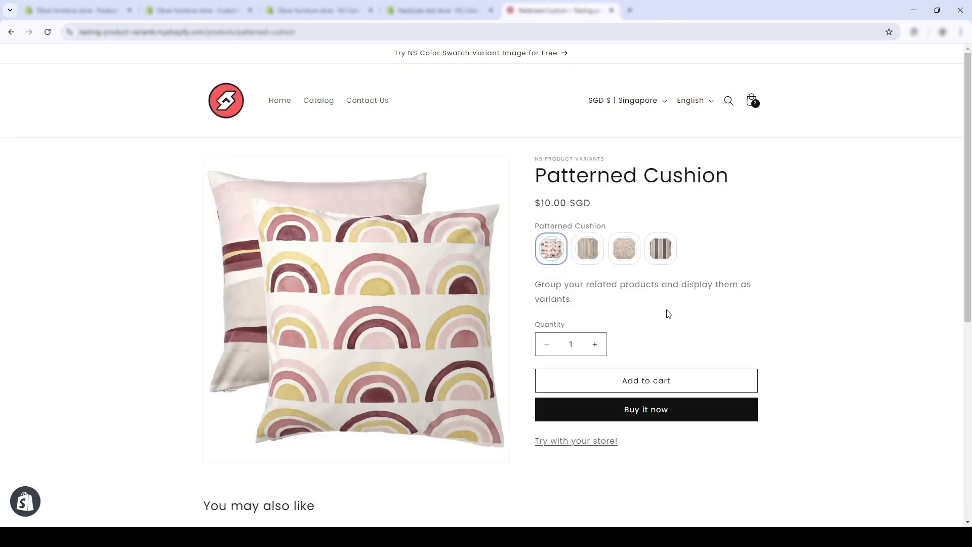
left_click(590, 256)
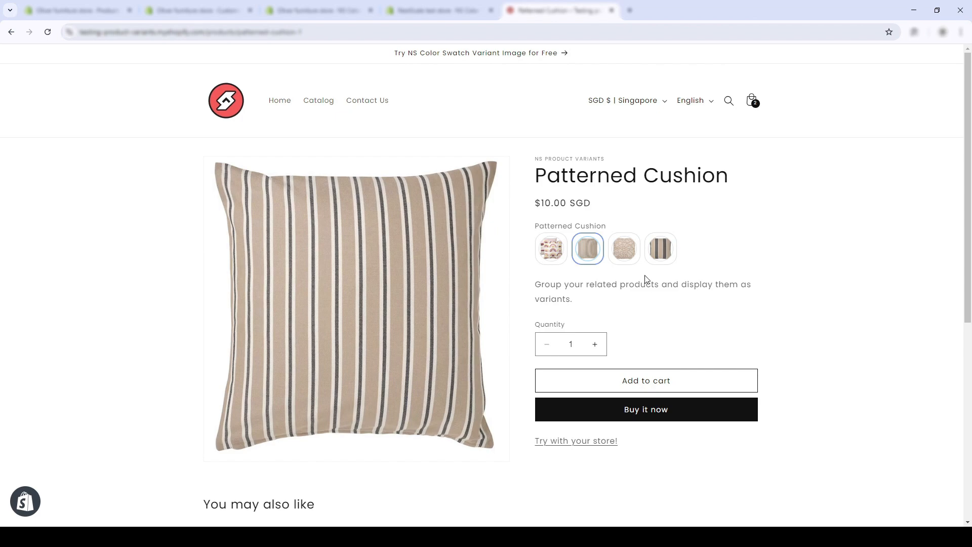
left_click(627, 258)
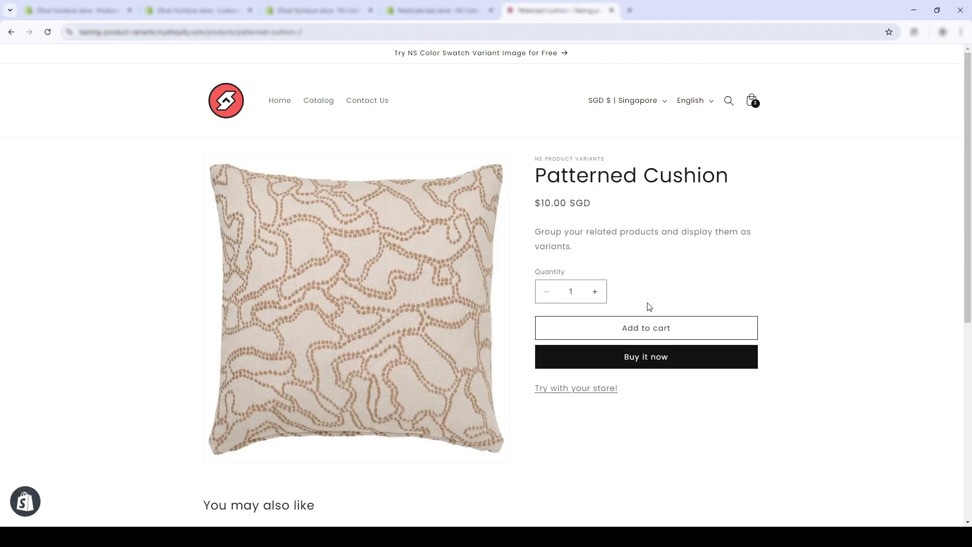
scroll(646, 306, "down", 4)
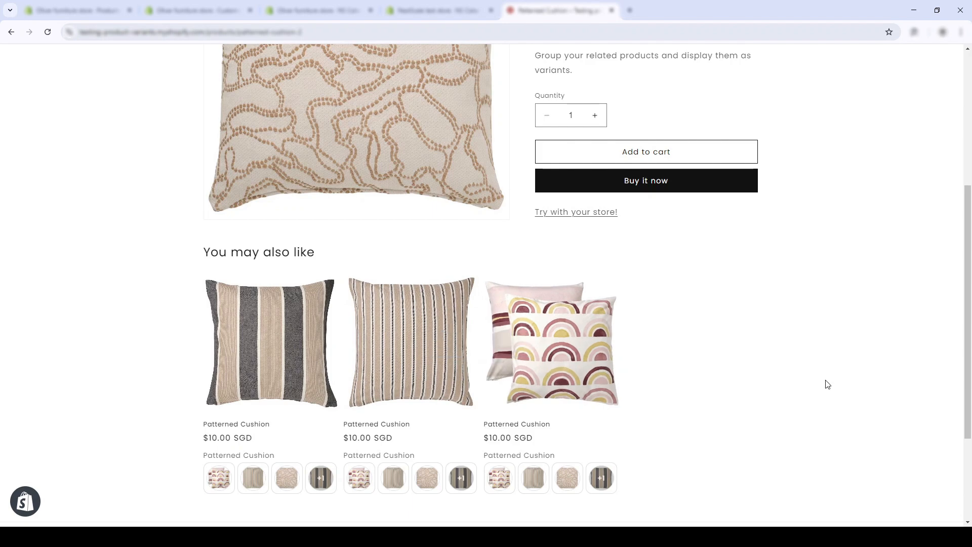
scroll(767, 416, "up", 4)
scroll(675, 369, "down", 1)
scroll(655, 379, "up", 1)
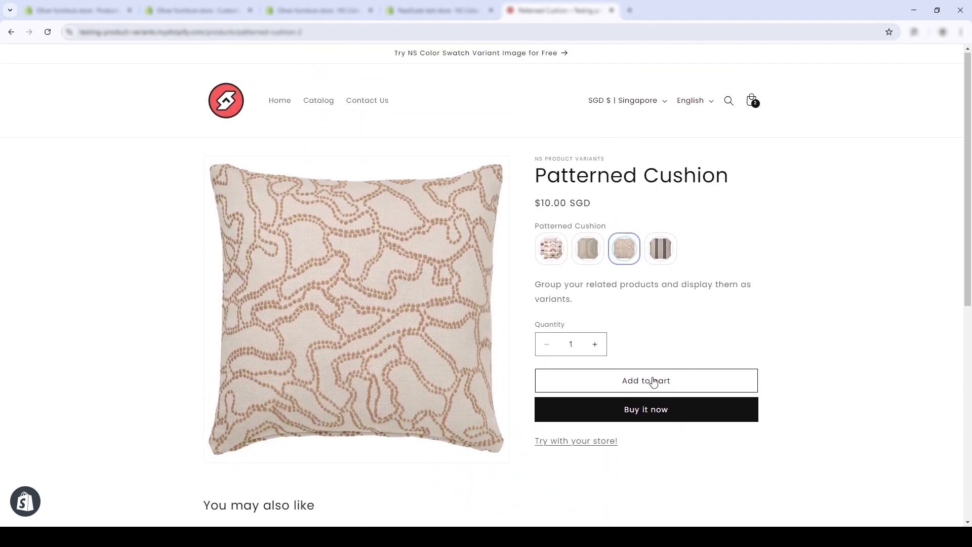